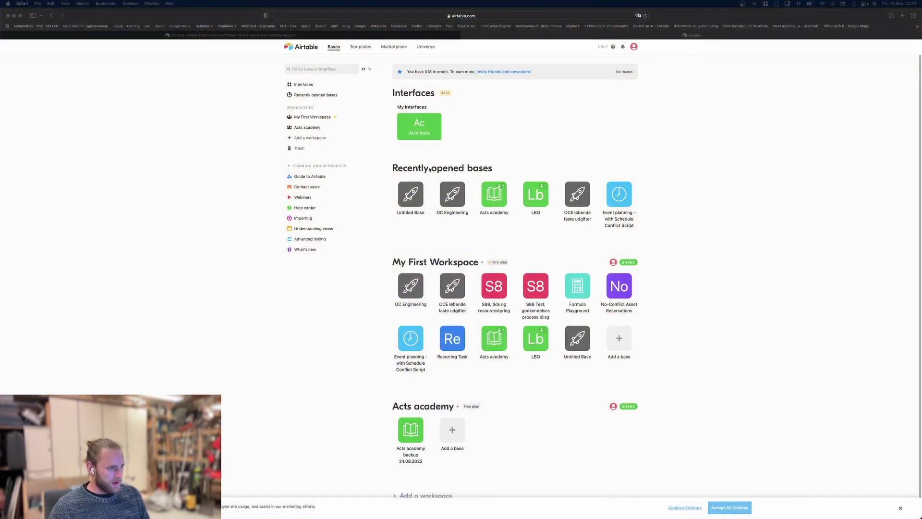
# Open the recently used Untitled Base and look over the records in its Emne and Data columns
pyautogui.click(409, 202)
pyautogui.click(410, 201)
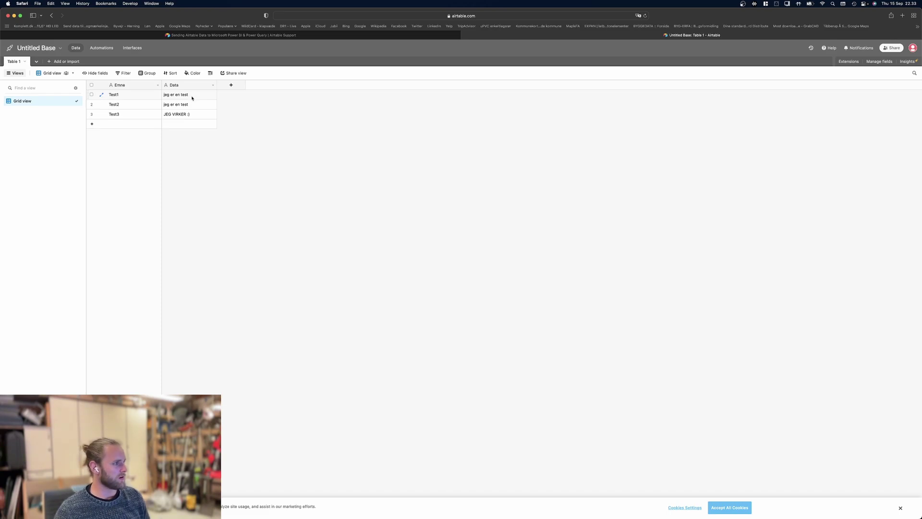
pyautogui.moveTo(192, 94); pyautogui.dragTo(189, 115)
pyautogui.moveTo(134, 96); pyautogui.dragTo(125, 126)
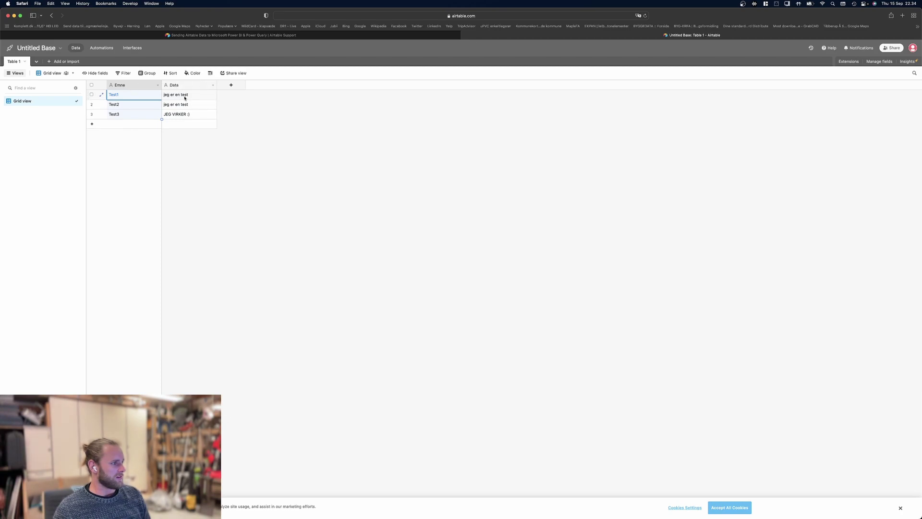
pyautogui.moveTo(184, 96); pyautogui.dragTo(192, 116)
pyautogui.click(254, 136)
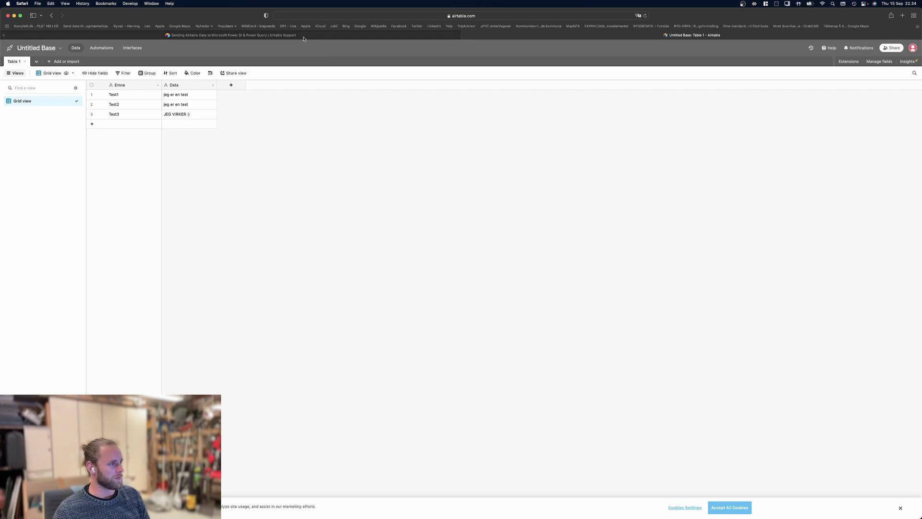
# Switch to the Airtable support article on Power BI and Power Query and read its Copy Template M Query instructions
pyautogui.moveTo(304, 39)
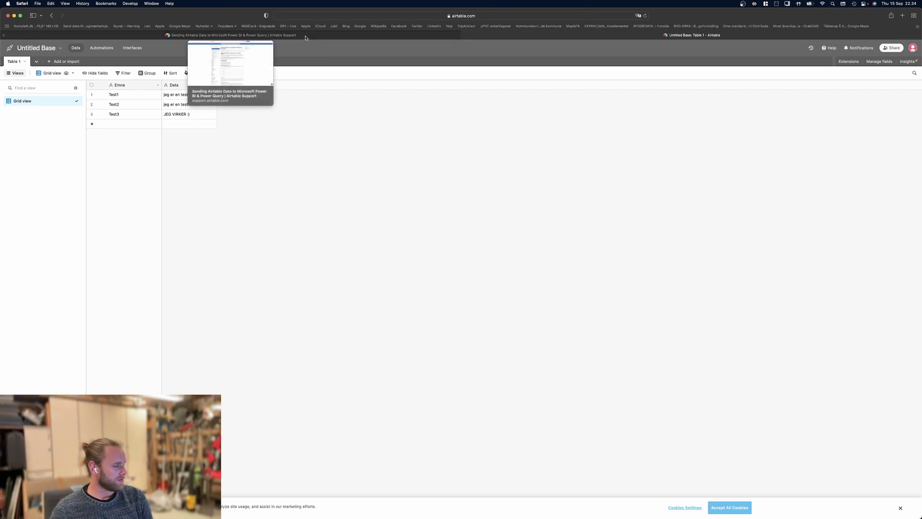
pyautogui.click(306, 36)
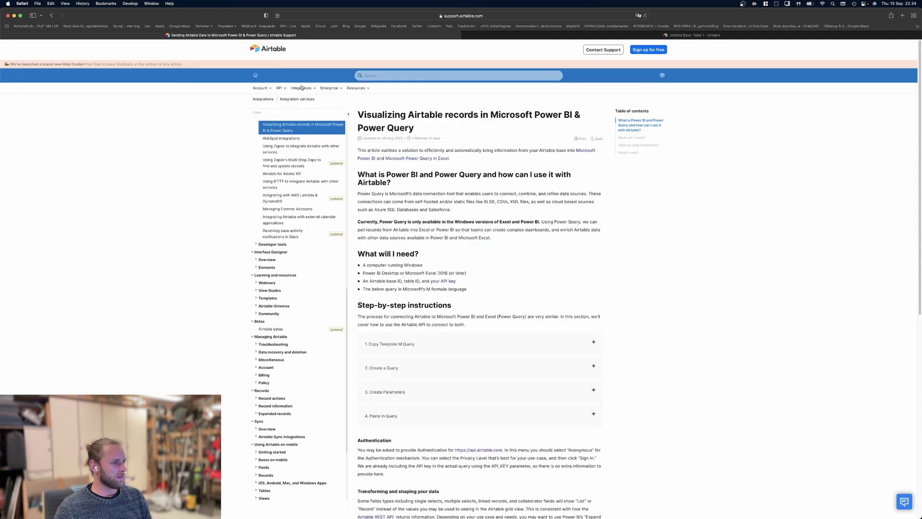
pyautogui.scroll(-1, 480, 373)
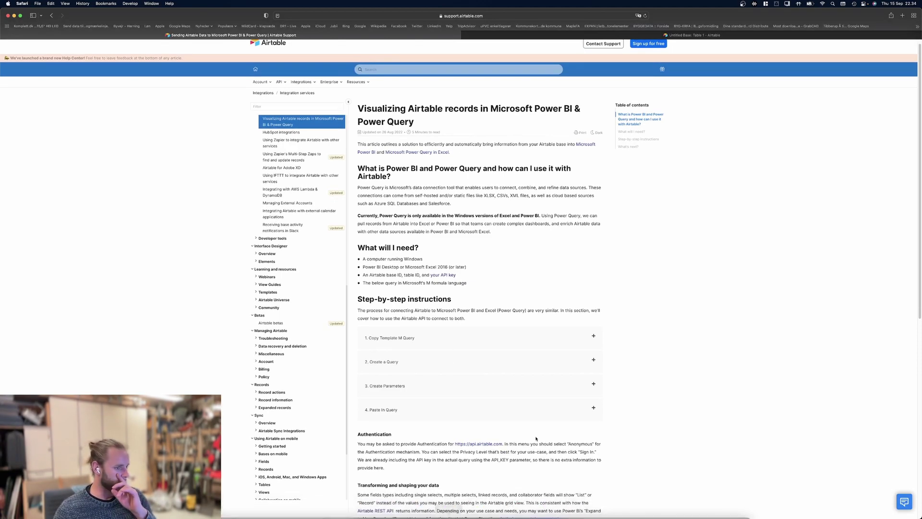
pyautogui.scroll(-4, 424, 247)
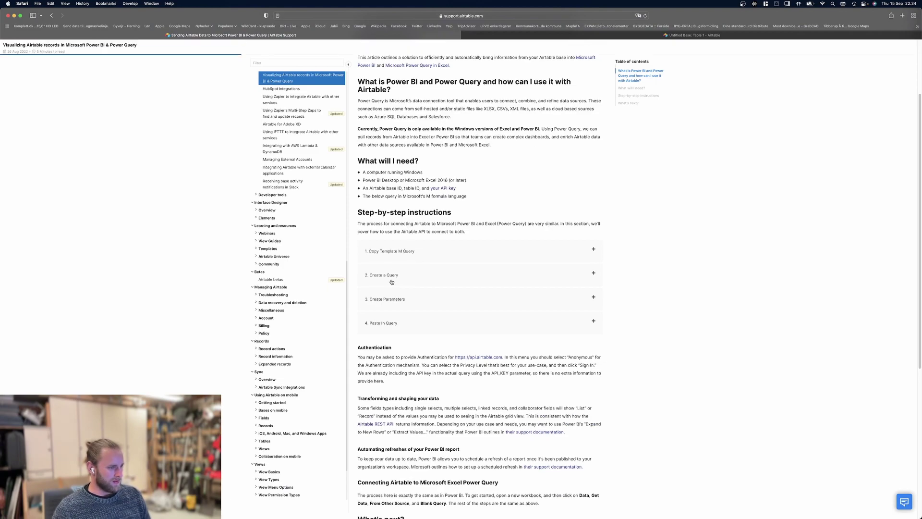
pyautogui.click(409, 251)
pyautogui.scroll(-10, 416, 288)
pyautogui.scroll(-2, 418, 304)
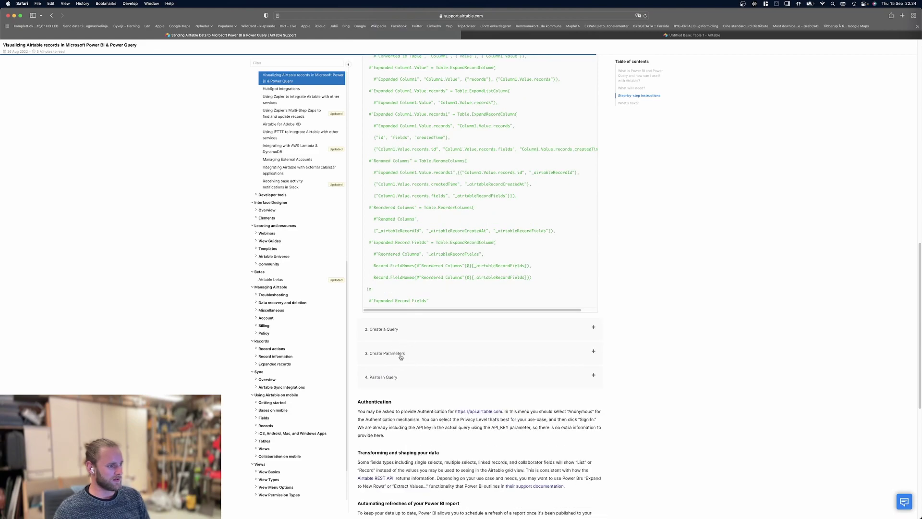
# Expand the article's Create Parameters instructions and examine the API_KEY, BASE_ID and TABLE_ID requirements
pyautogui.click(402, 357)
pyautogui.scroll(1, 438, 243)
pyautogui.scroll(10, 438, 241)
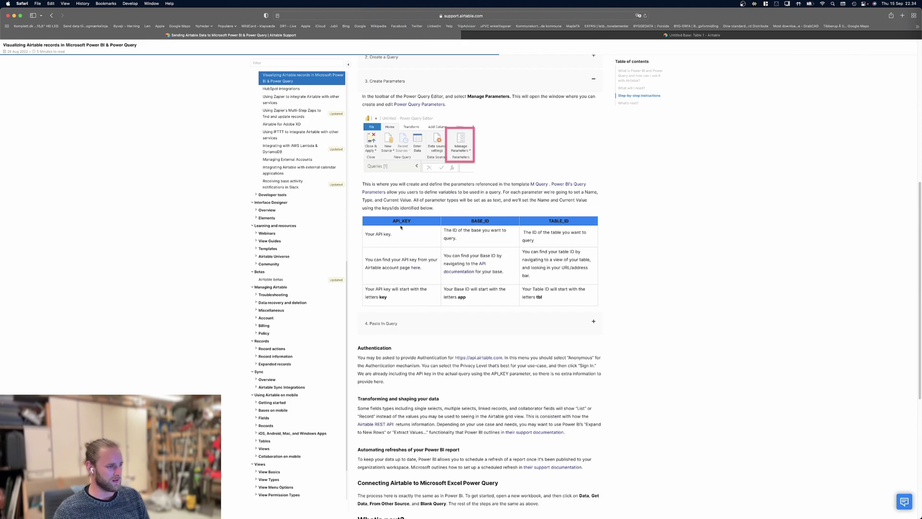
pyautogui.moveTo(394, 222); pyautogui.dragTo(571, 220)
pyautogui.click(608, 217)
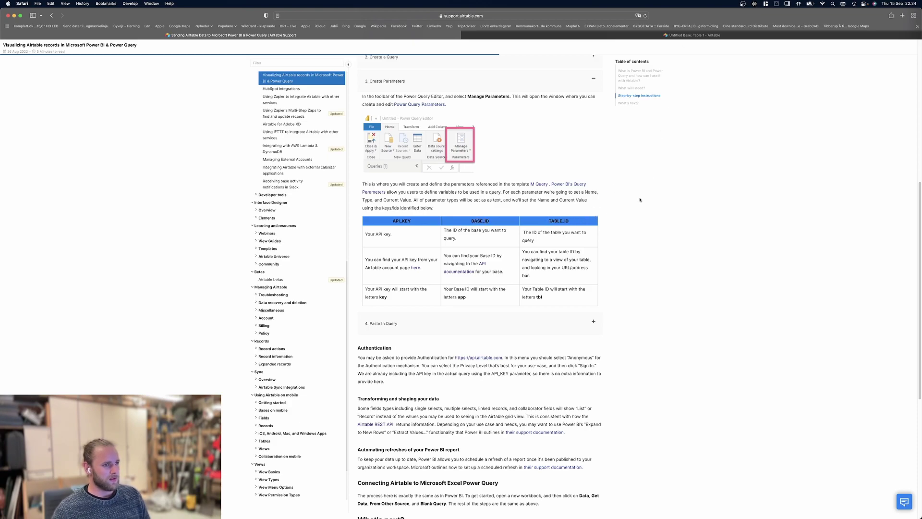
# Switch to the Windows desktop, launch Excel, create a workbook from the "OCE - Blank excel" template and maximize its window
pyautogui.hotkey('ctrl', 'Left')
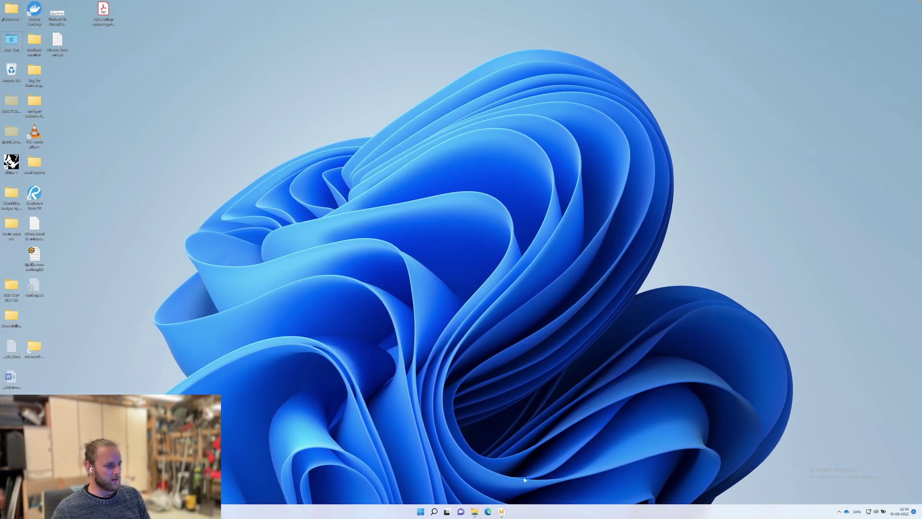
pyautogui.click(435, 511)
pyautogui.write('excel')
pyautogui.press('Return')
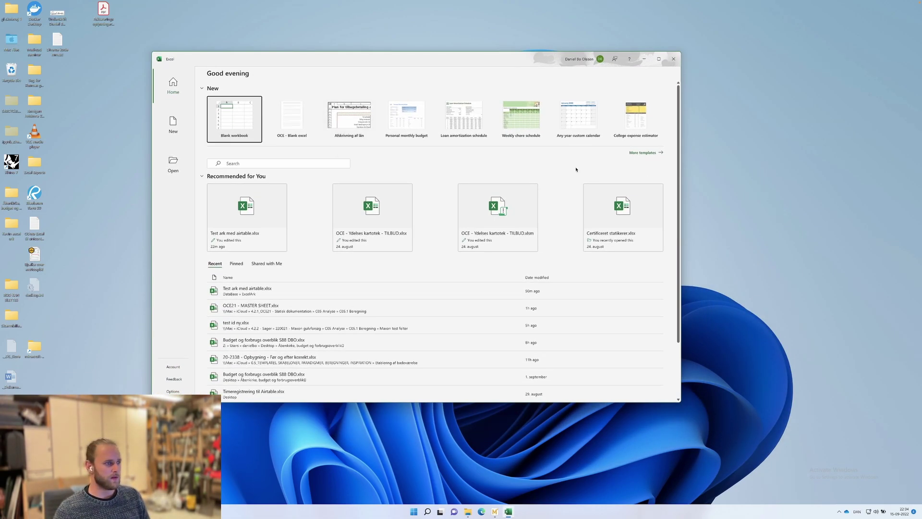
pyautogui.click(283, 121)
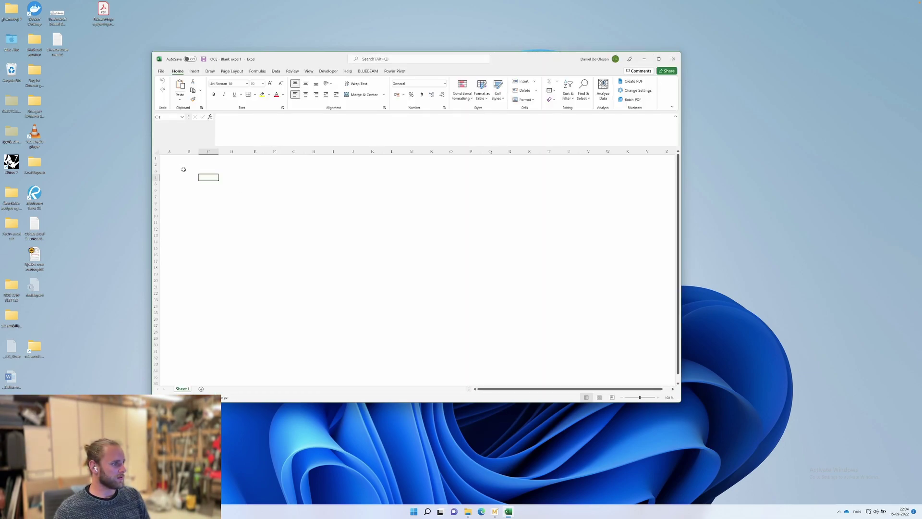
pyautogui.click(184, 169)
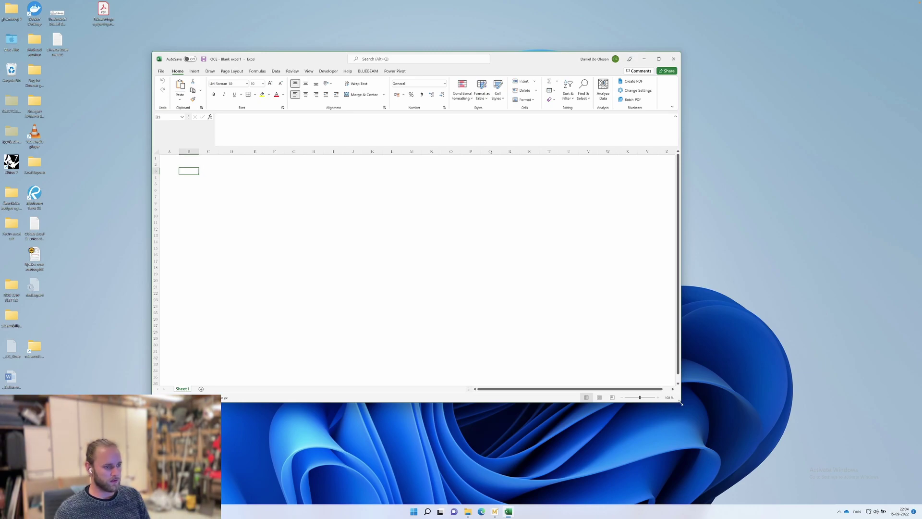
pyautogui.moveTo(682, 400); pyautogui.dragTo(844, 499)
pyautogui.moveTo(596, 61); pyautogui.dragTo(557, 0)
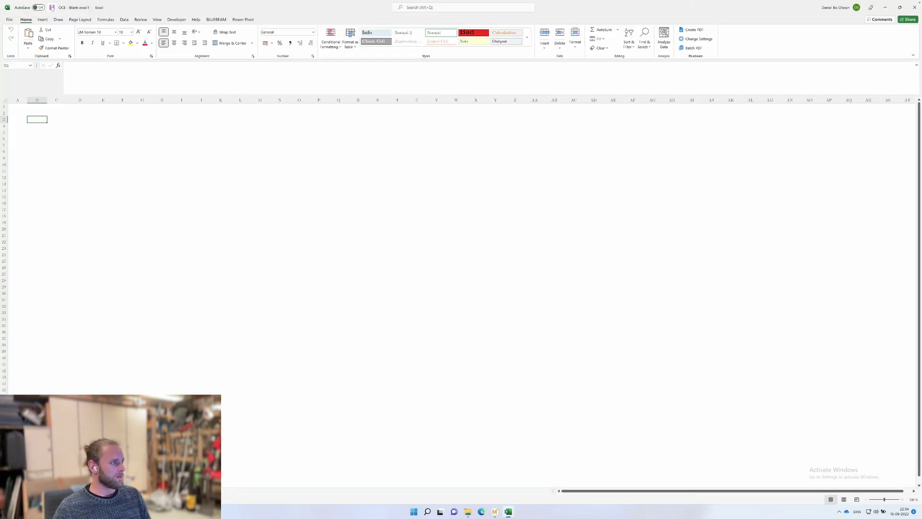
# Create a blank query from other data sources in the Power Query Editor
pyautogui.click(124, 19)
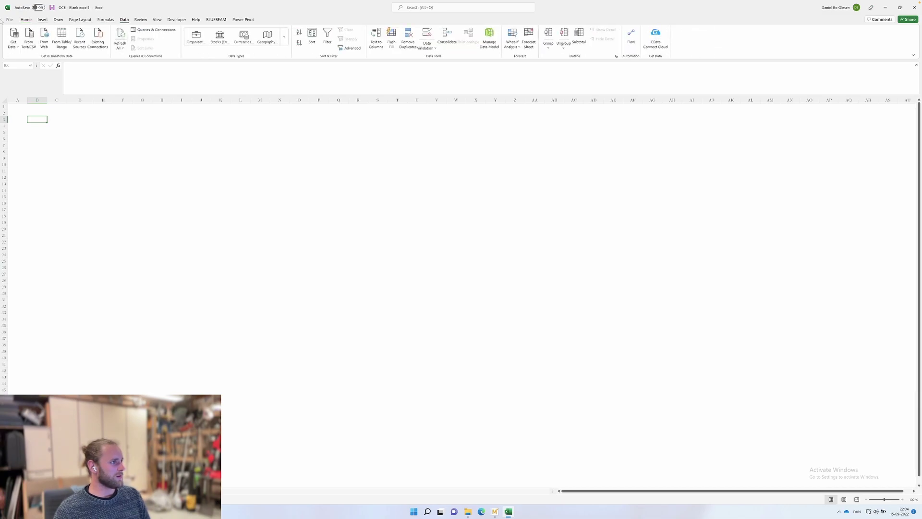
pyautogui.click(15, 44)
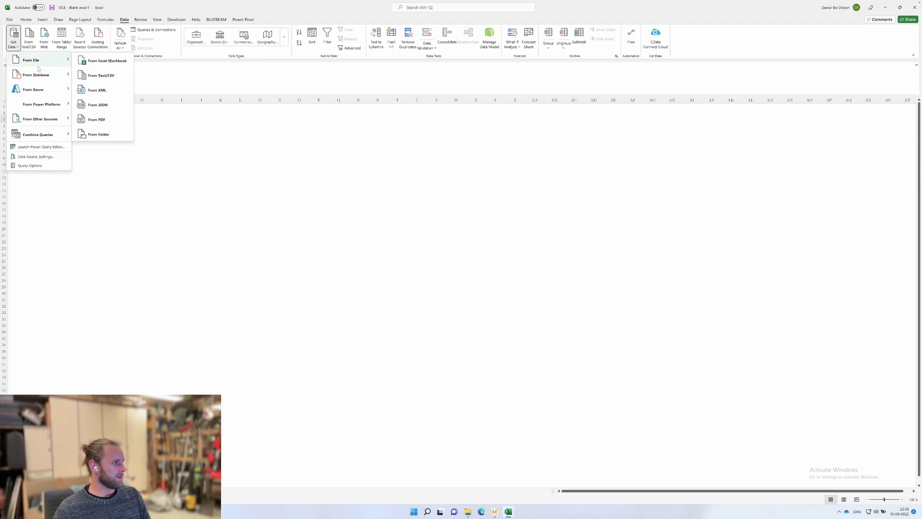
pyautogui.moveTo(43, 119)
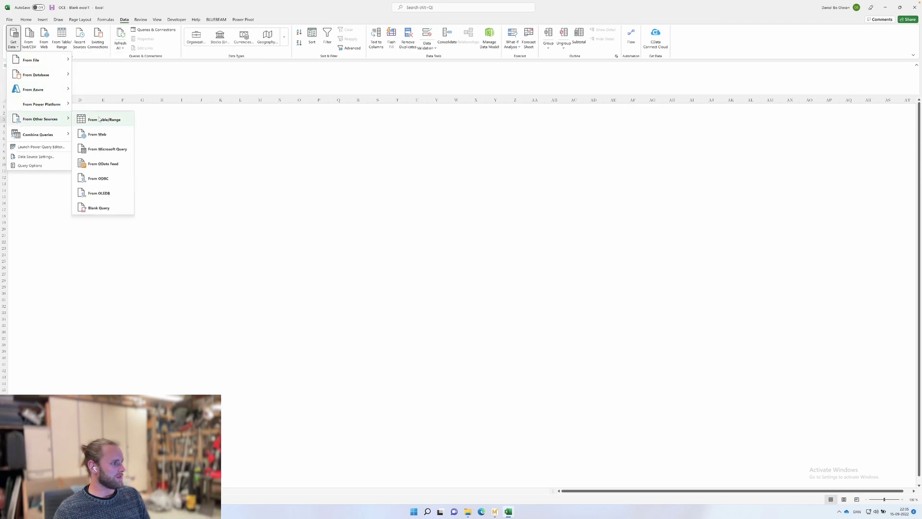
pyautogui.click(109, 210)
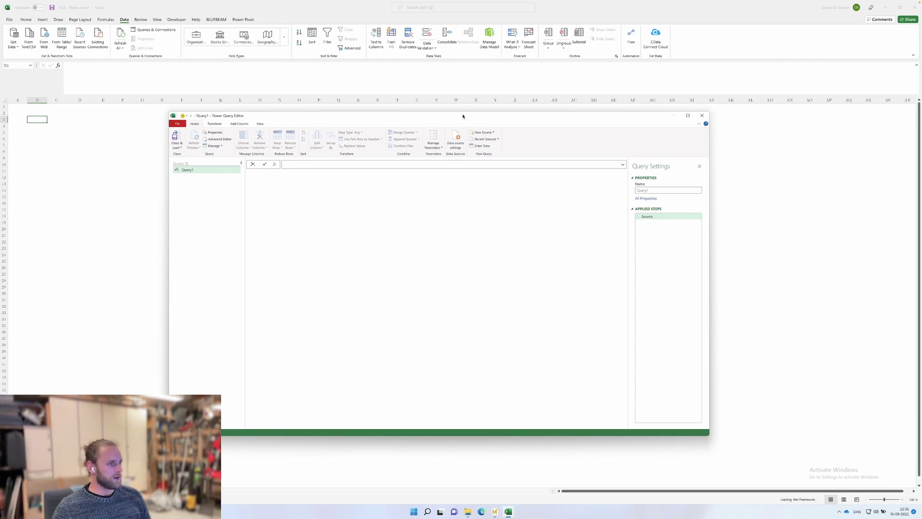
pyautogui.moveTo(463, 117); pyautogui.dragTo(458, 117)
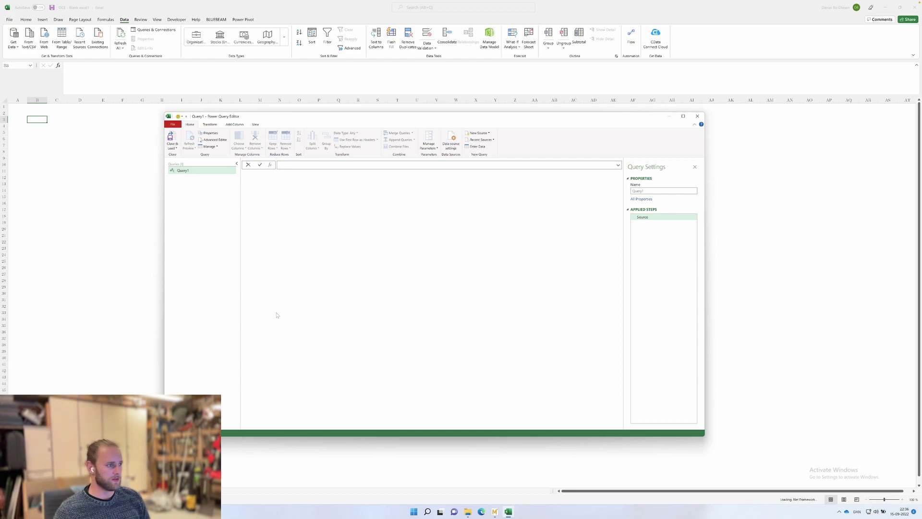
pyautogui.click(204, 215)
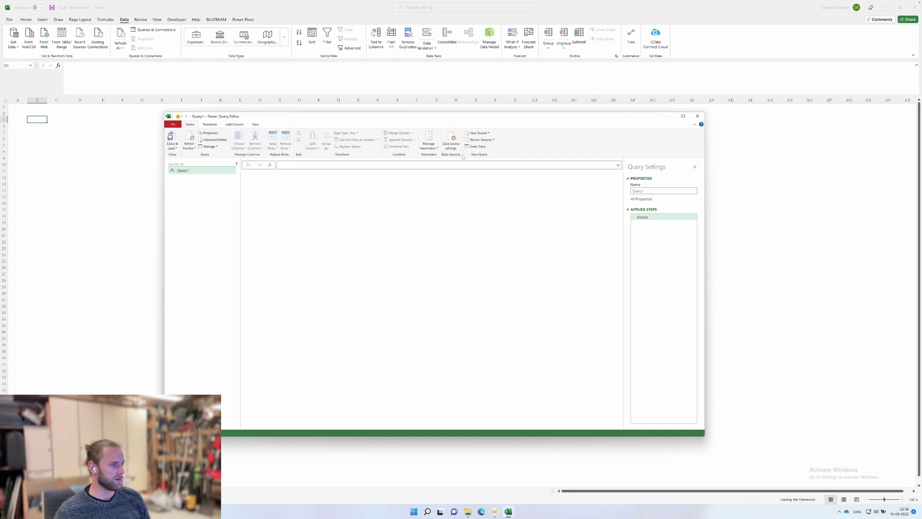
# Add a required query parameter named API_KEY with type Text and suggested values Any value
pyautogui.click(429, 141)
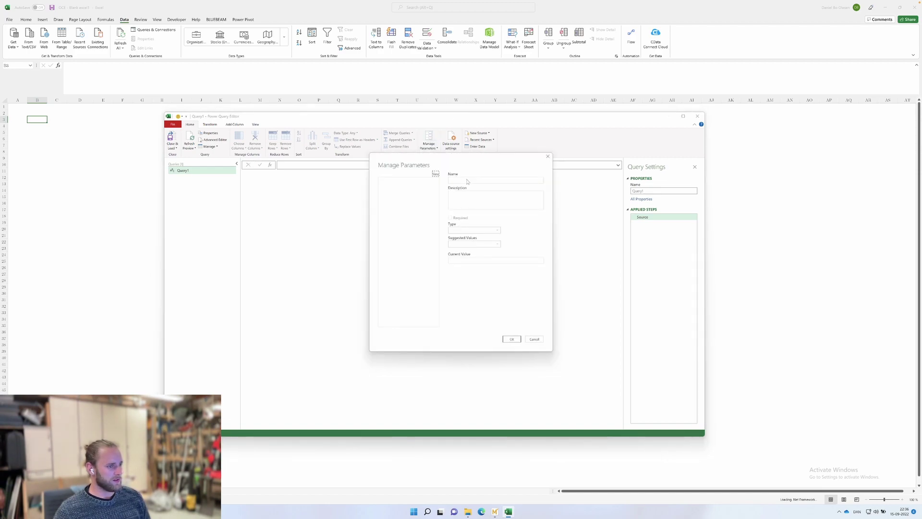
pyautogui.click(467, 182)
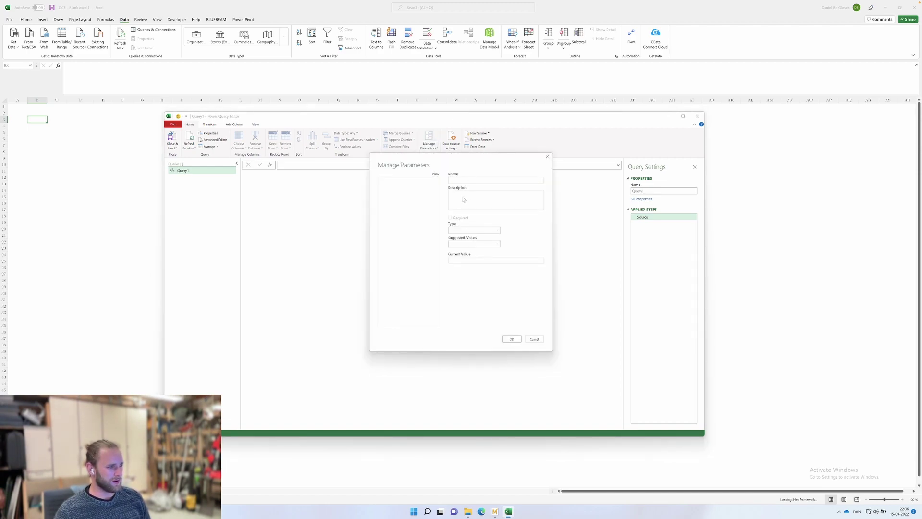
pyautogui.click(436, 174)
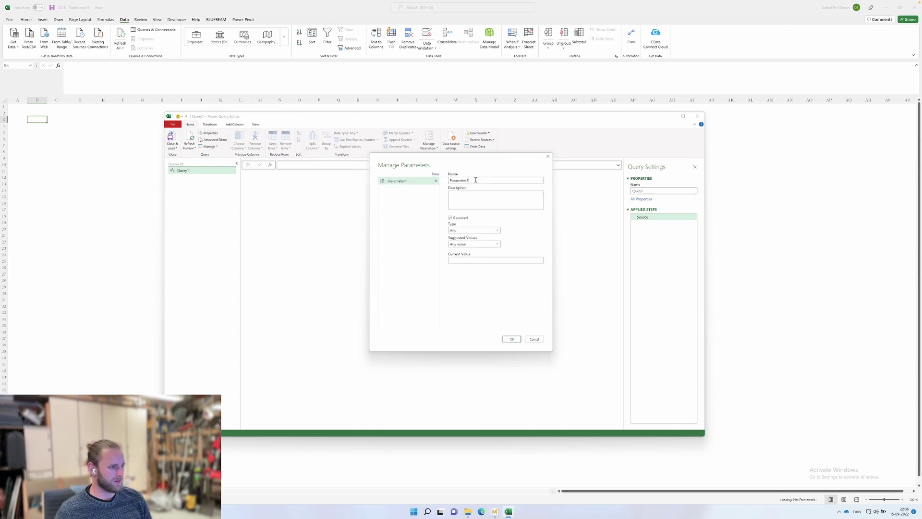
pyautogui.doubleClick(476, 179)
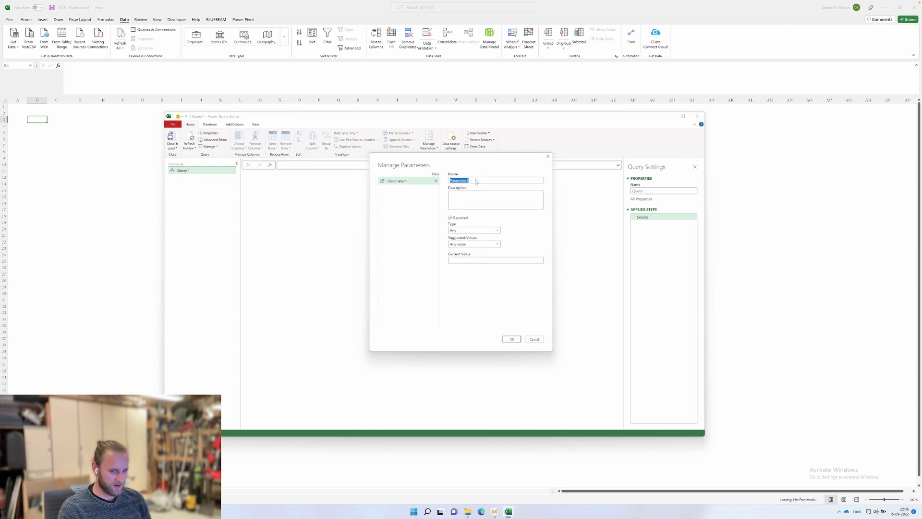
pyautogui.write('API_KEY')
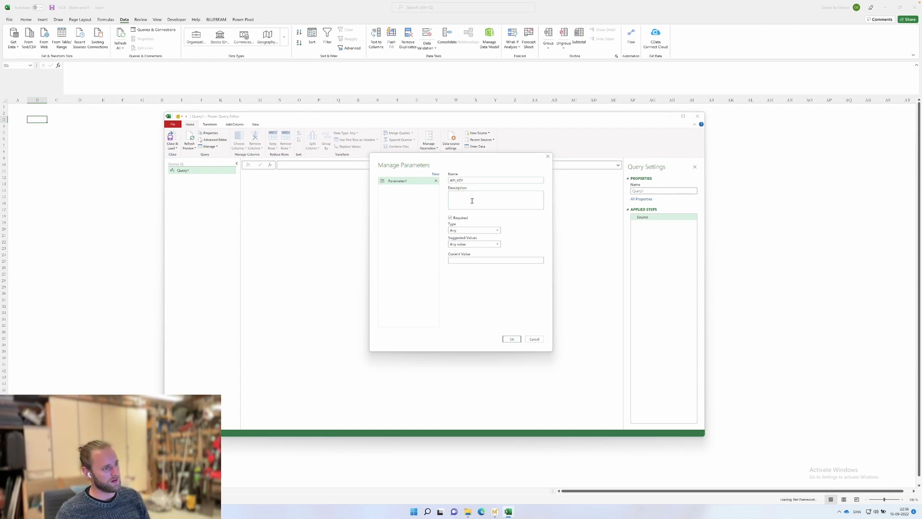
pyautogui.click(468, 230)
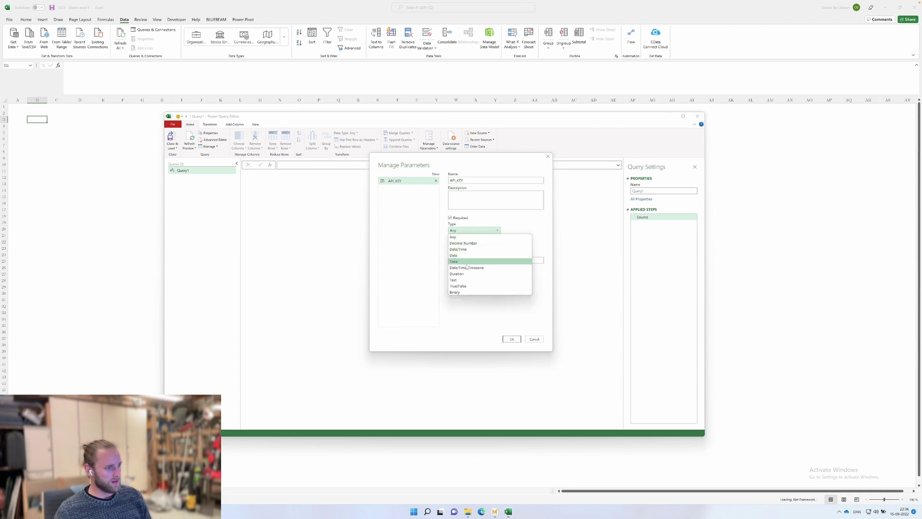
pyautogui.click(462, 280)
pyautogui.click(491, 245)
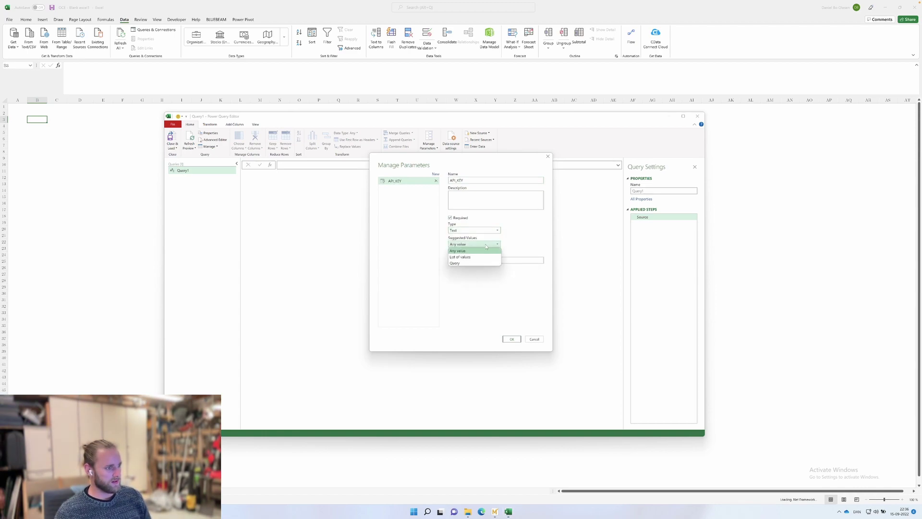
pyautogui.click(527, 249)
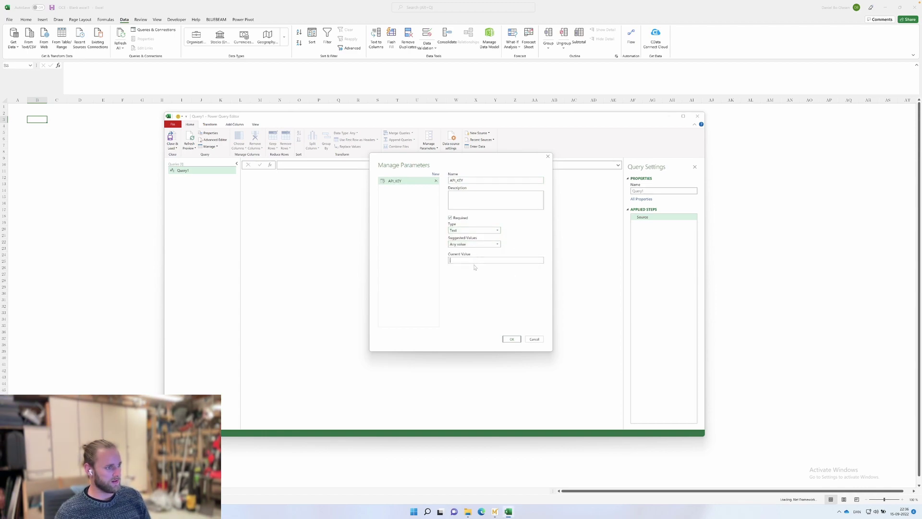
pyautogui.moveTo(496, 161); pyautogui.dragTo(498, 182)
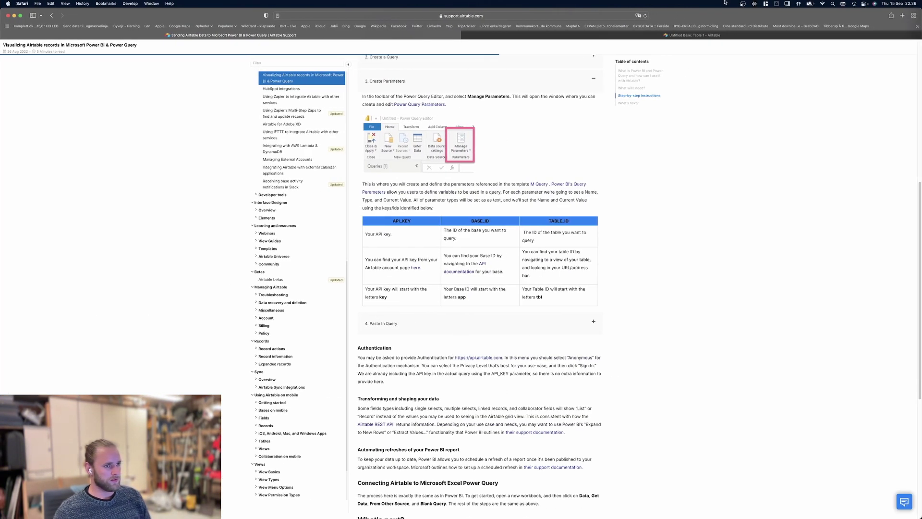
# Open the Airtable account overview, copy the personal API key and paste it as the API_KEY parameter's current value in Power Query
pyautogui.click(674, 36)
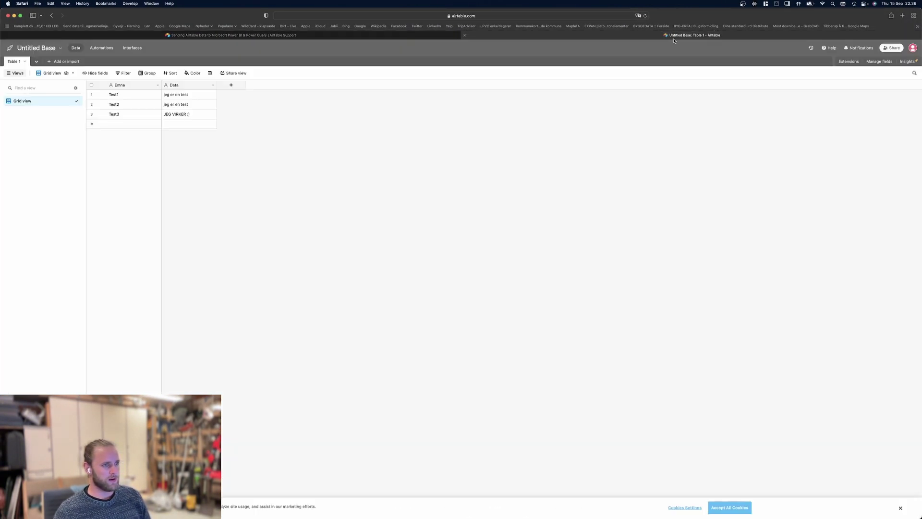
pyautogui.click(914, 49)
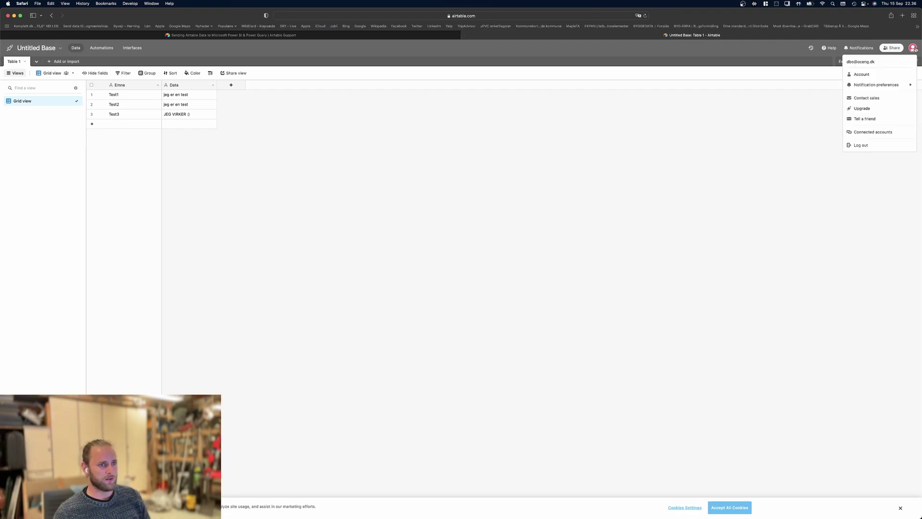
pyautogui.click(861, 75)
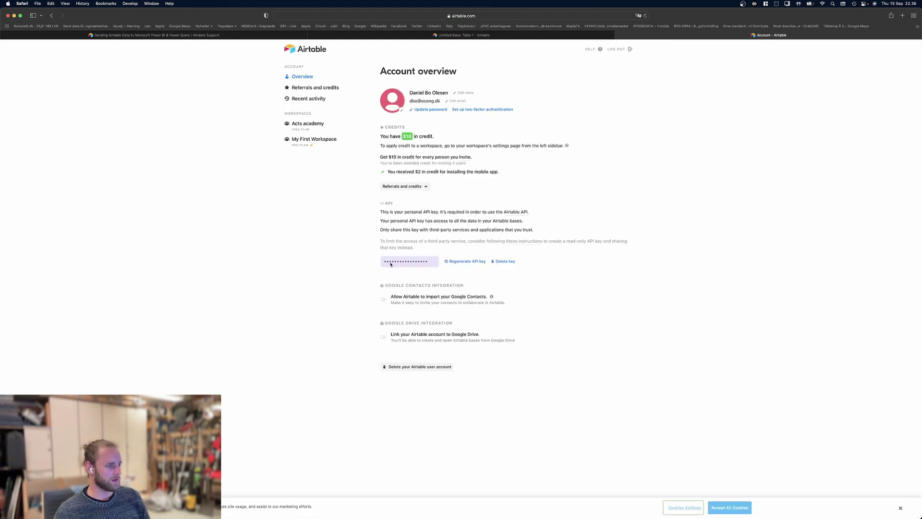
pyautogui.click(408, 265)
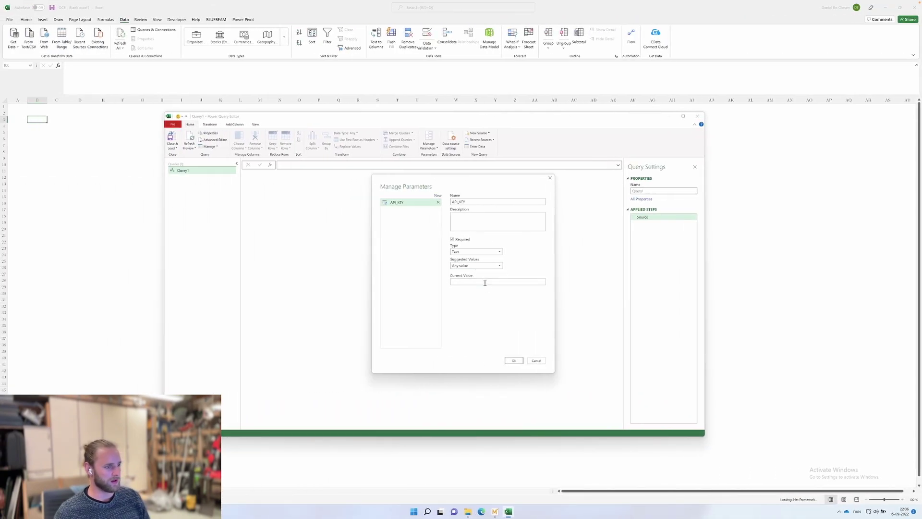
pyautogui.click(484, 283)
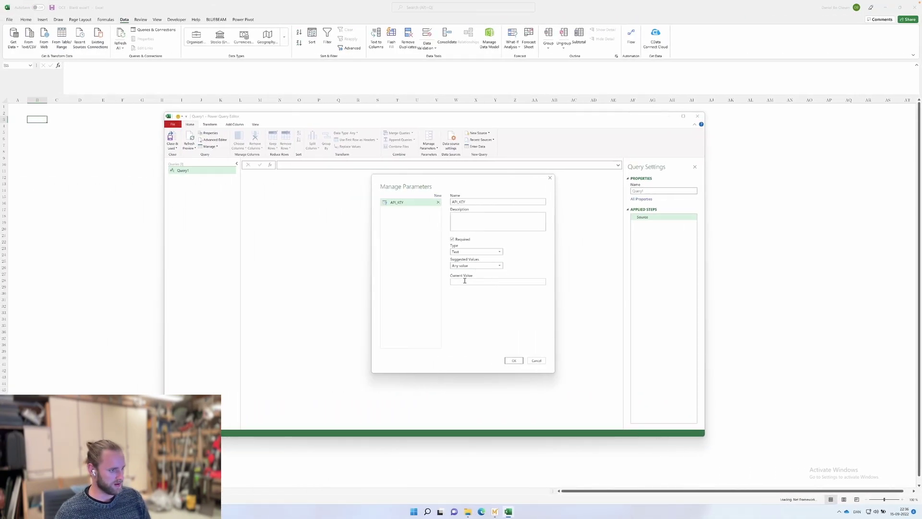
pyautogui.hotkey('ctrl', 'v')
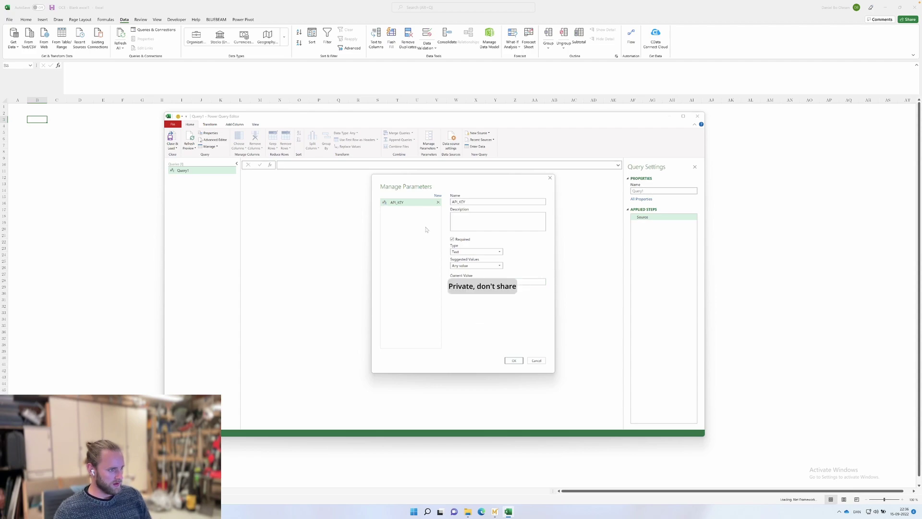
# Add a second required parameter named BASE_ID with type Text and suggested values Any value
pyautogui.click(436, 197)
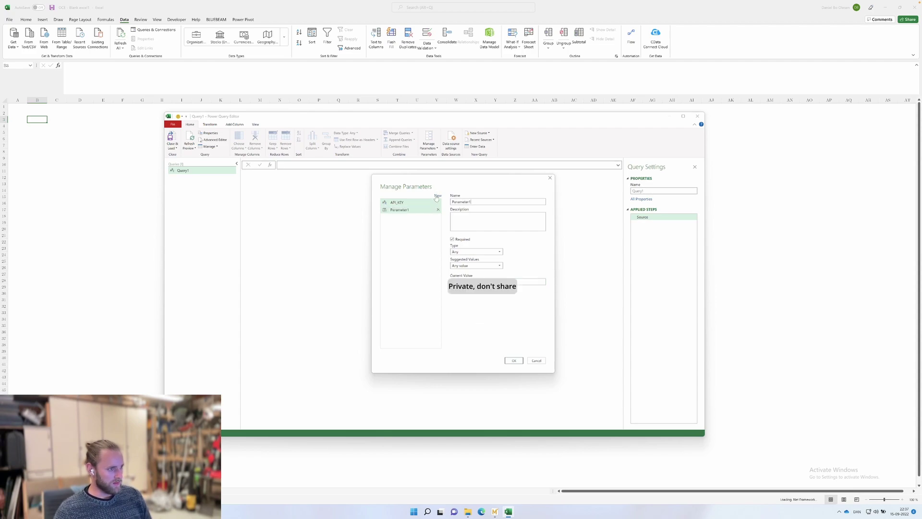
pyautogui.doubleClick(489, 203)
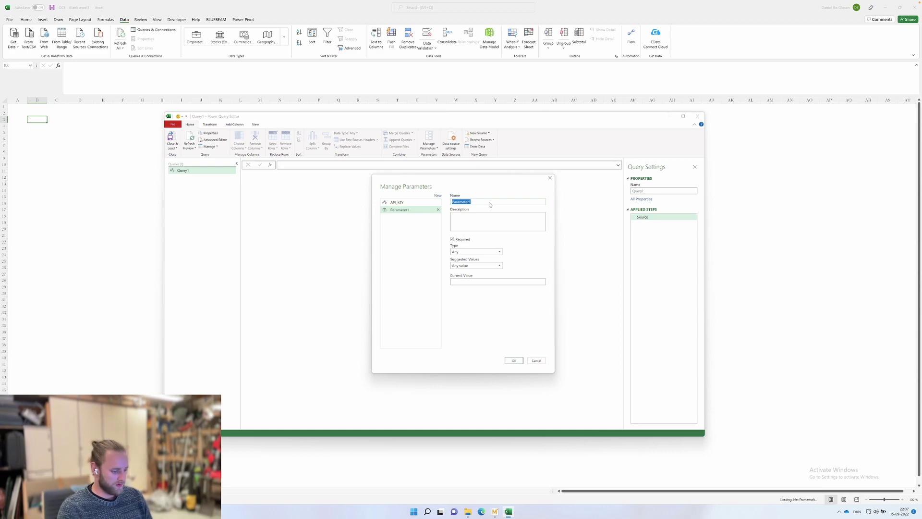
pyautogui.write('BASE_ID')
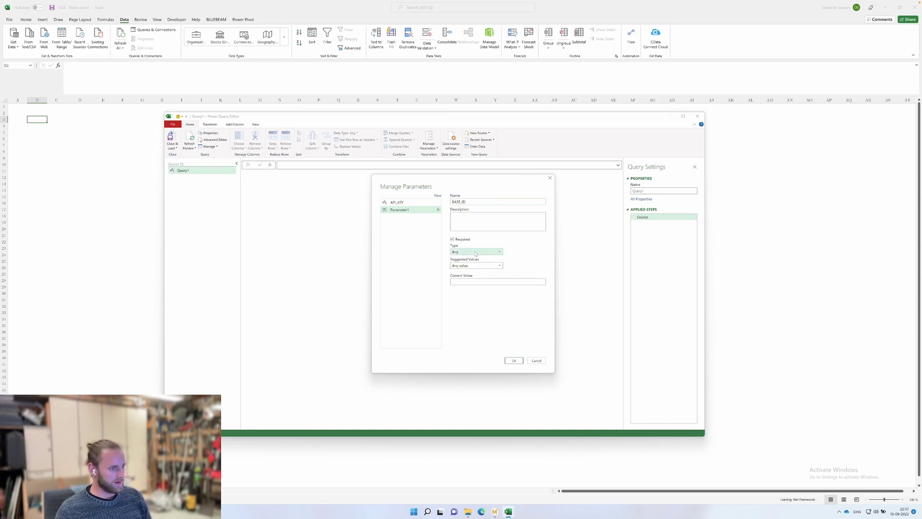
pyautogui.click(474, 252)
pyautogui.click(471, 301)
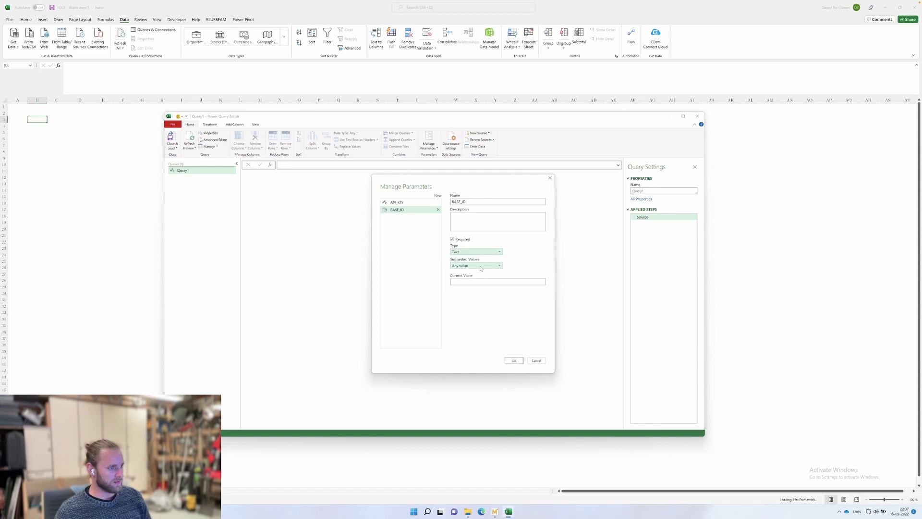
pyautogui.click(486, 282)
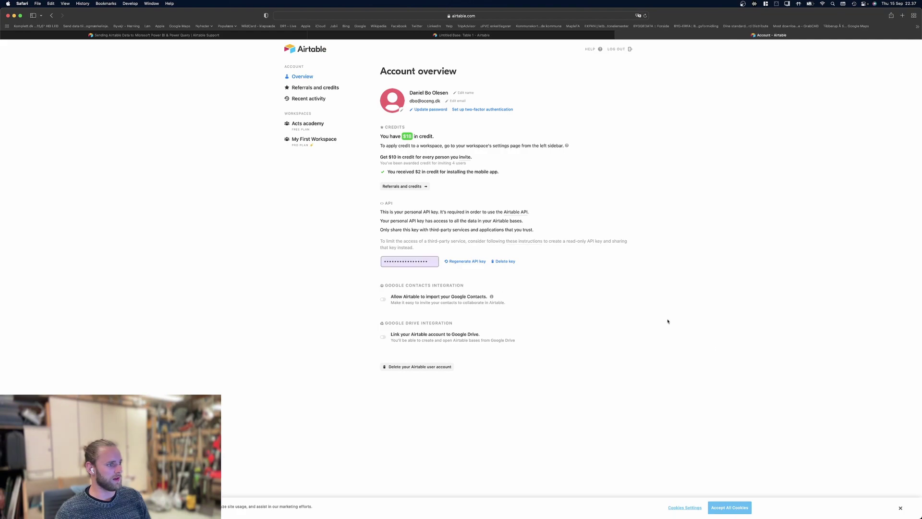
# Switch to Safari, close the Airtable account page and open the API documentation for Untitled Base
pyautogui.click(549, 37)
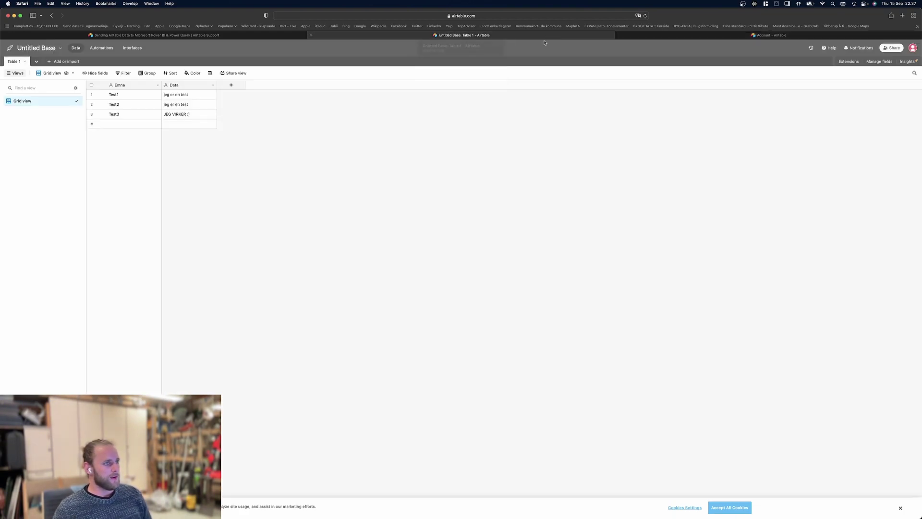
pyautogui.click(618, 36)
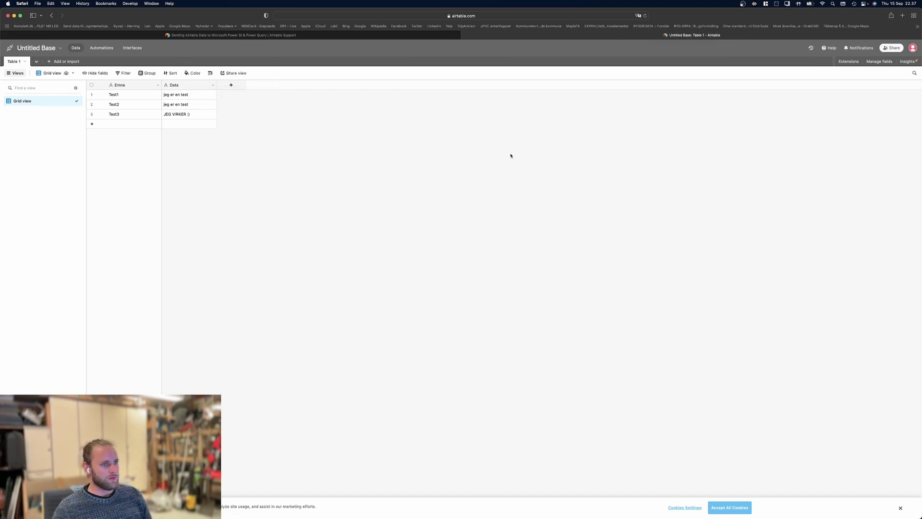
pyautogui.click(827, 48)
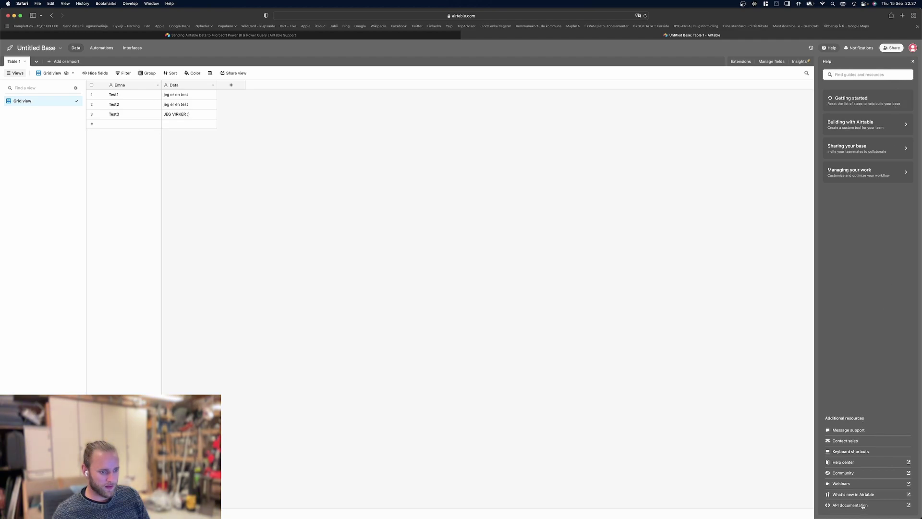
pyautogui.click(851, 505)
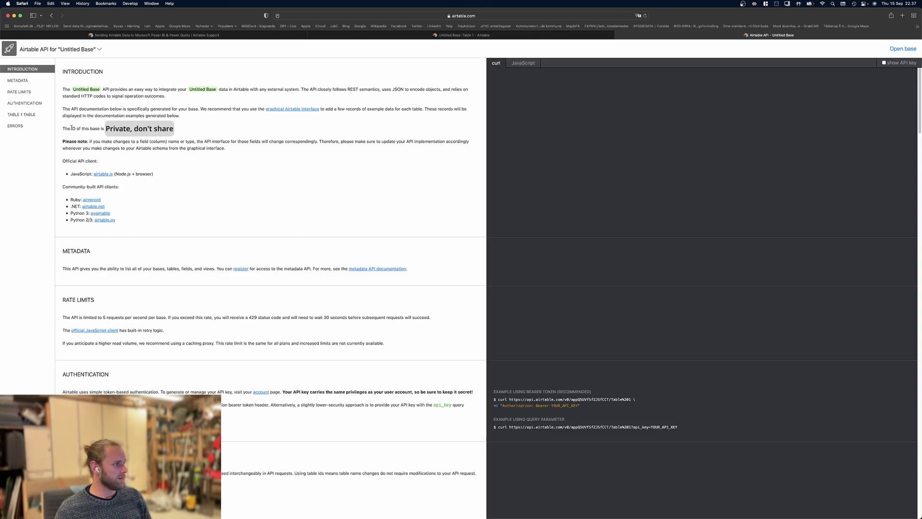
# Copy the base ID from the API introduction, paste it as BASE_ID's current value in Power Query and confirm the parameters
pyautogui.moveTo(72, 128); pyautogui.dragTo(187, 128)
pyautogui.click(188, 130)
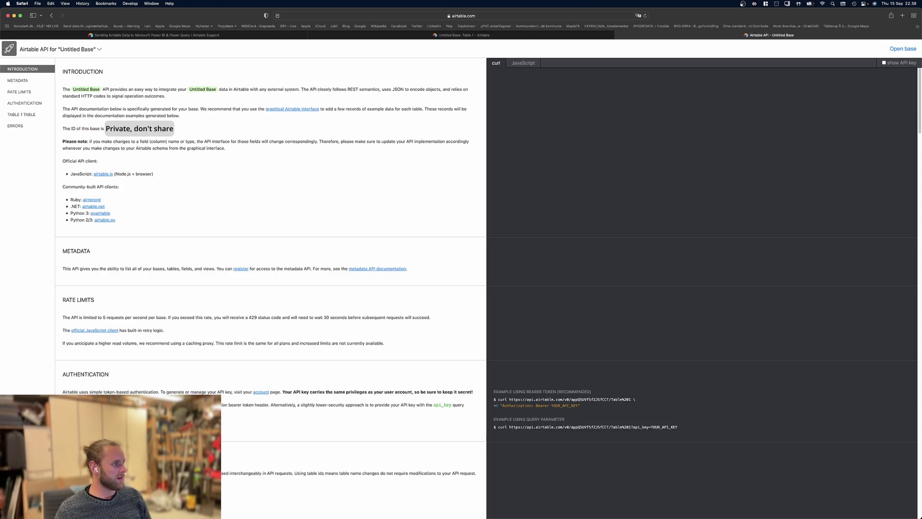
pyautogui.tripleClick(140, 128)
pyautogui.click(139, 128)
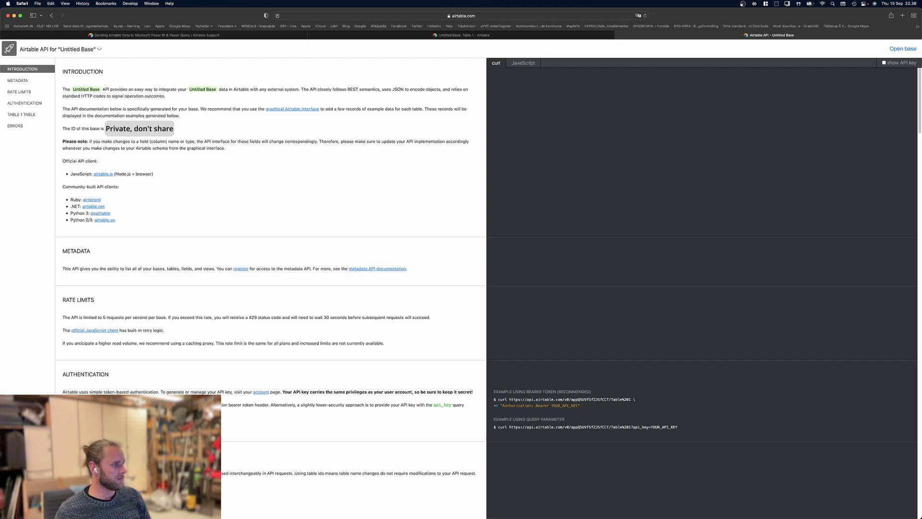
pyautogui.hotkey('ctrl', 'Left')
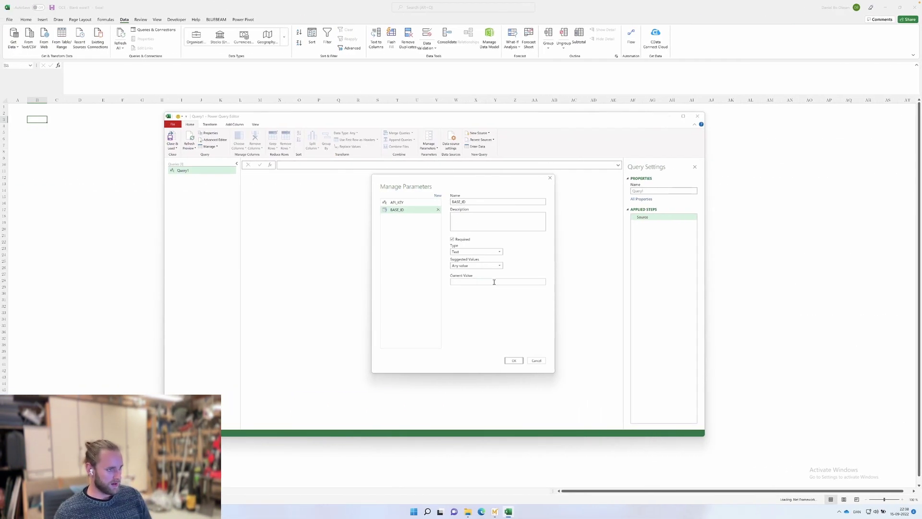
pyautogui.hotkey('ctrl', 'v')
pyautogui.click(514, 360)
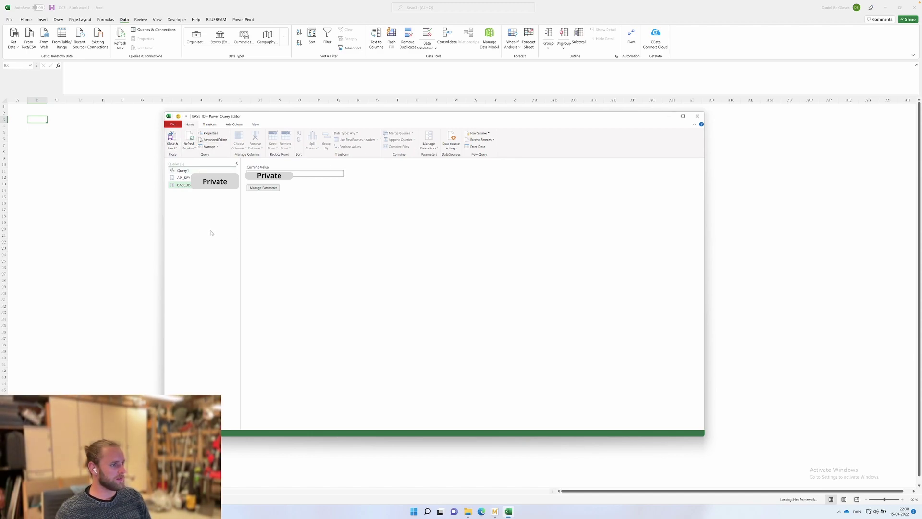
# Add a third required parameter named TABLE_ID with type Text and suggested values Any value
pyautogui.click(431, 143)
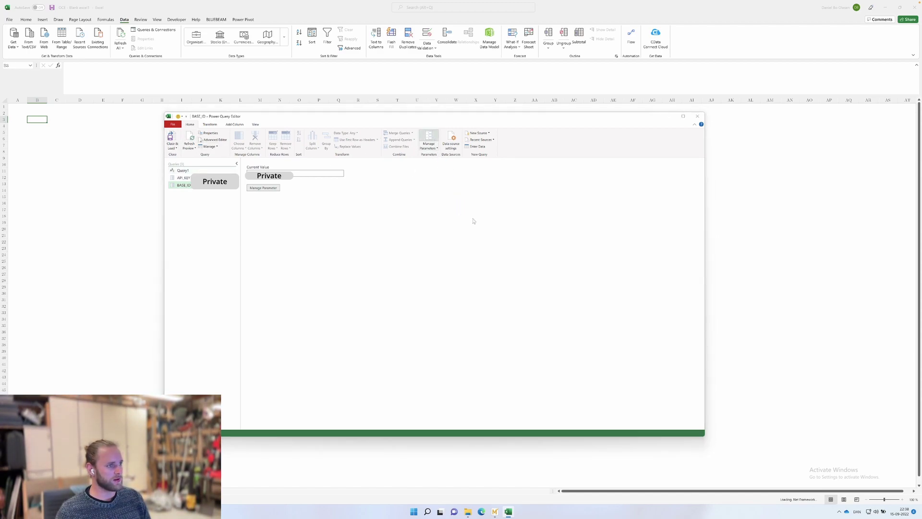
pyautogui.click(436, 174)
pyautogui.doubleClick(476, 180)
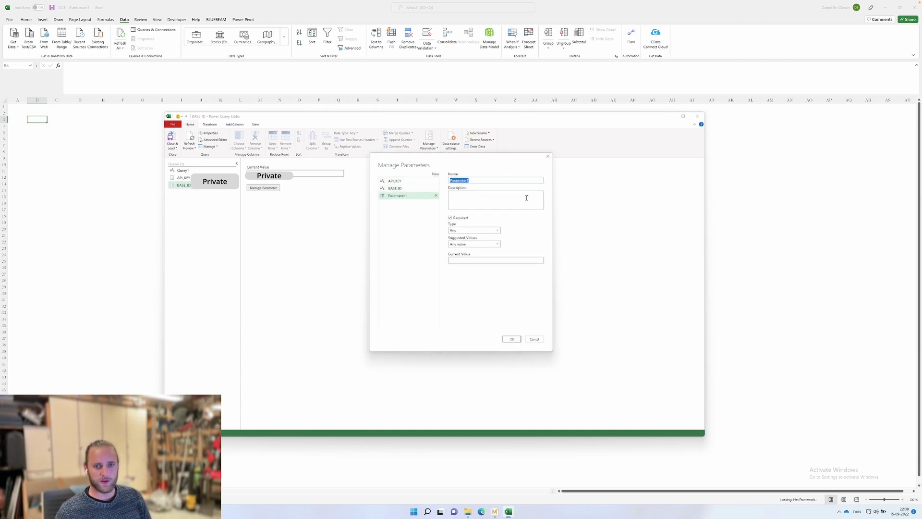
pyautogui.write('TABLE')
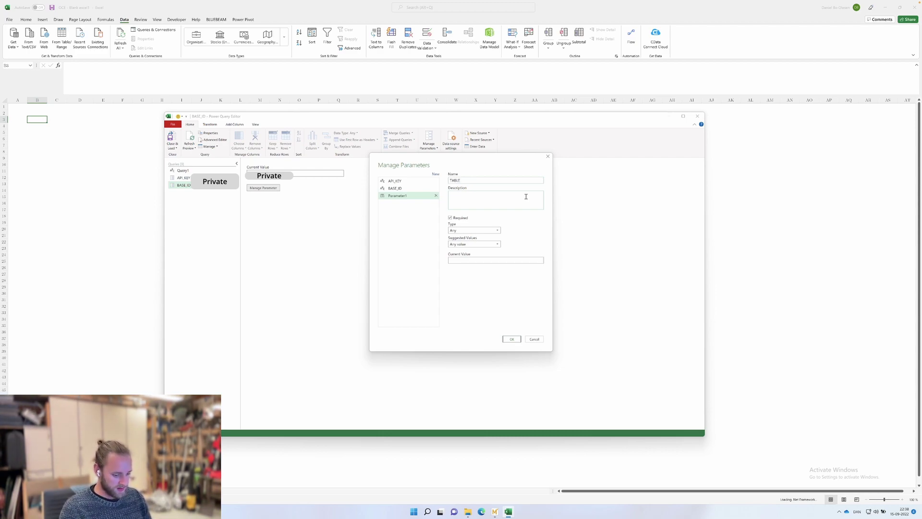
pyautogui.write('_ID')
pyautogui.click(475, 244)
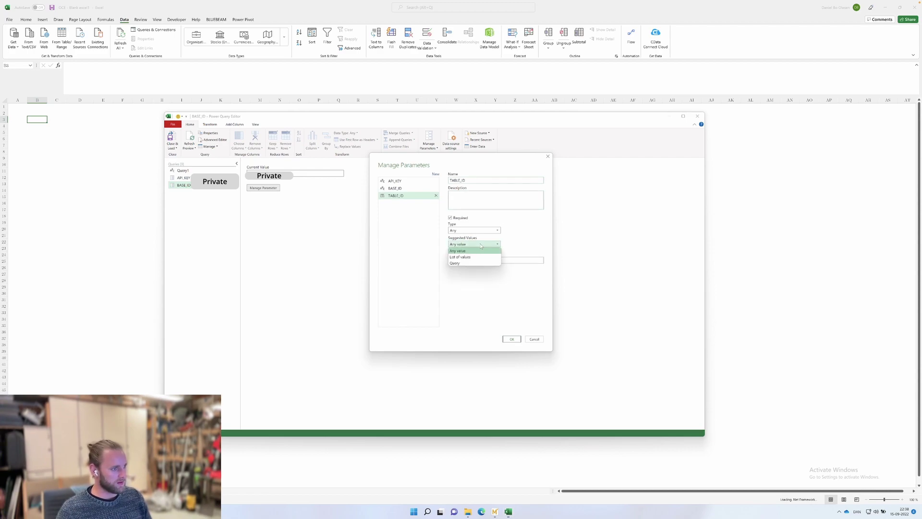
pyautogui.click(512, 244)
pyautogui.click(484, 231)
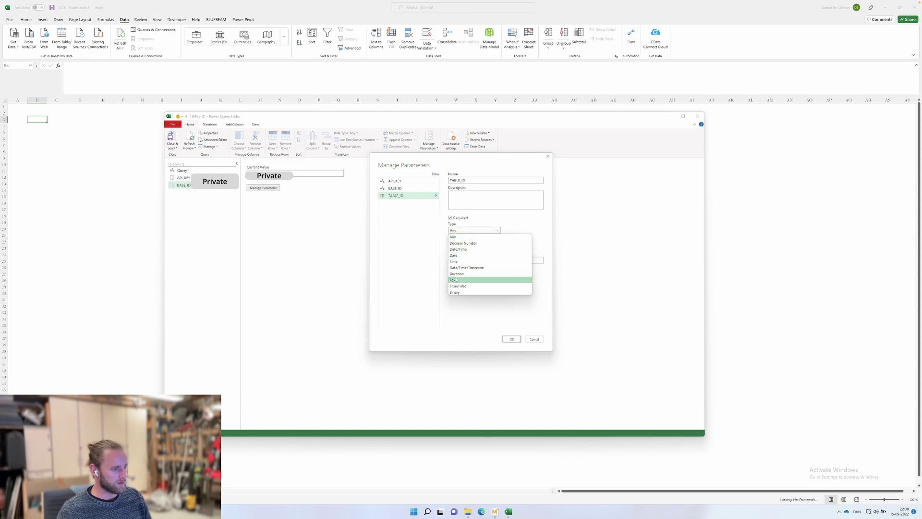
pyautogui.click(480, 280)
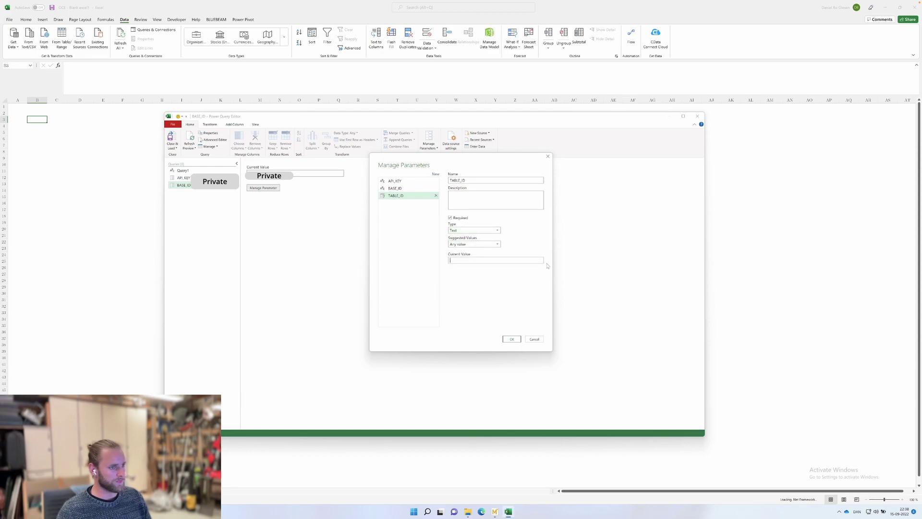
# Copy the table ID from the web address of Untitled Base, paste it as TABLE_ID's current value in Power Query and confirm
pyautogui.hotkey('ctrl', 'Right')
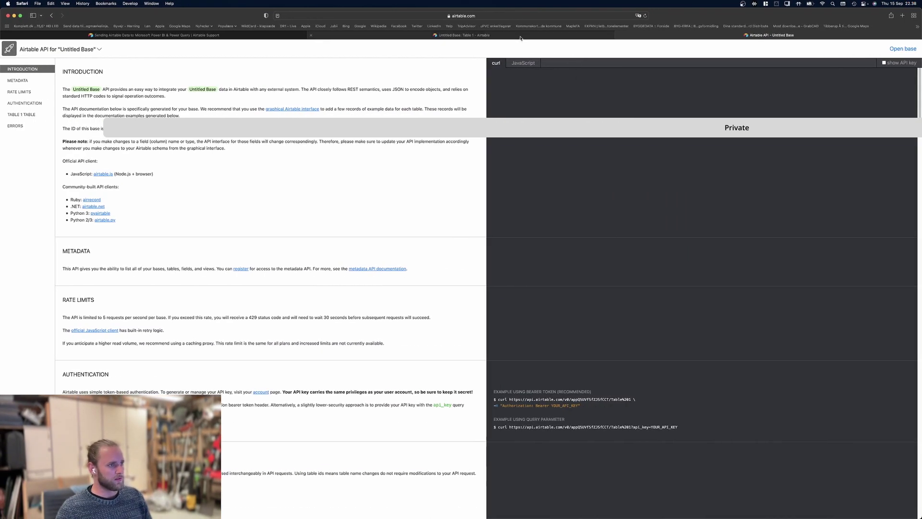
pyautogui.click(527, 36)
pyautogui.click(462, 16)
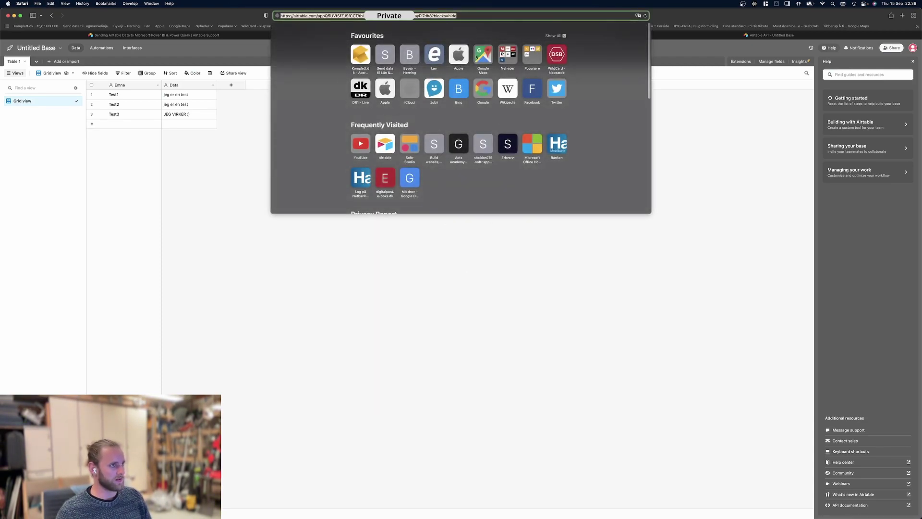
pyautogui.click(363, 16)
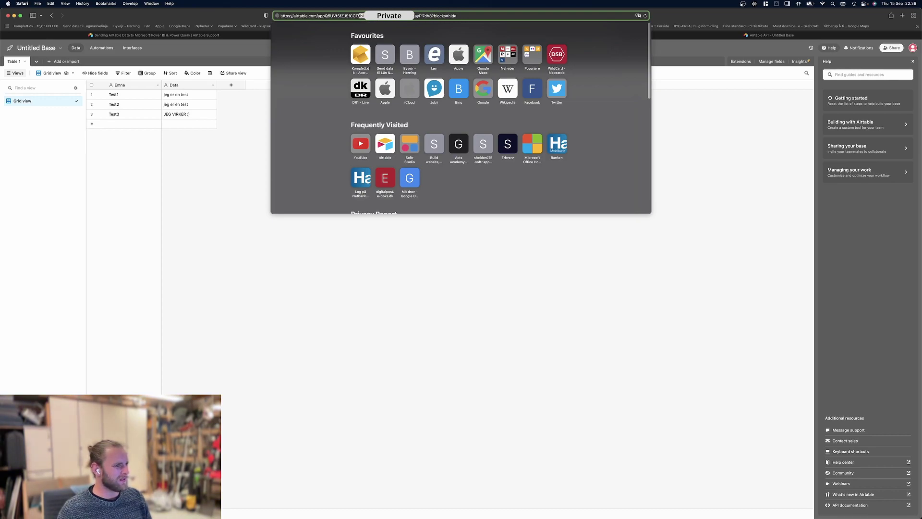
pyautogui.hotkey('ctrl', 'Left')
pyautogui.click(483, 260)
pyautogui.hotkey('ctrl', 'v')
pyautogui.click(507, 340)
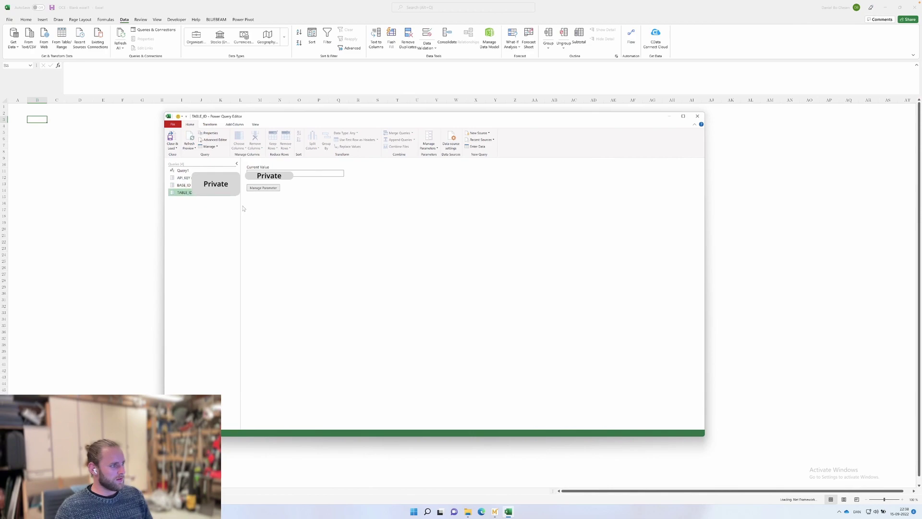
# Open Query1 in the Advanced Editor and delete all of its default code
pyautogui.click(184, 172)
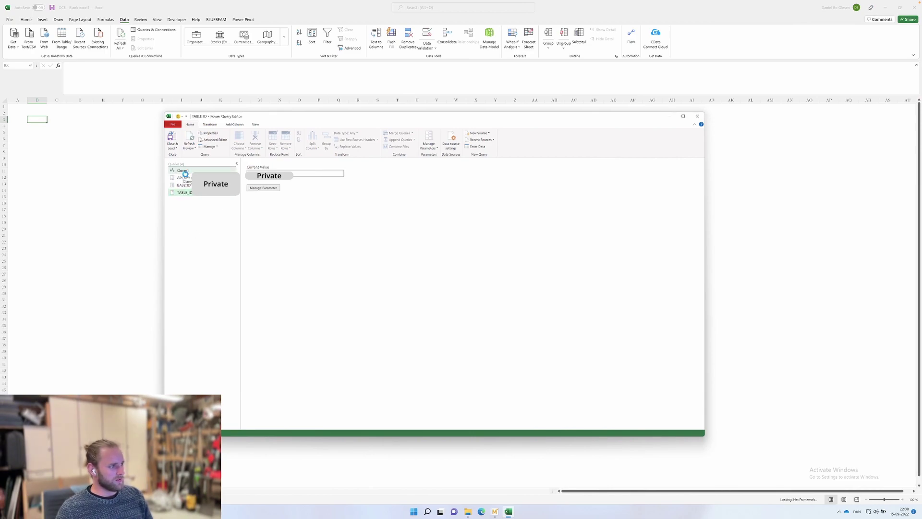
pyautogui.click(213, 140)
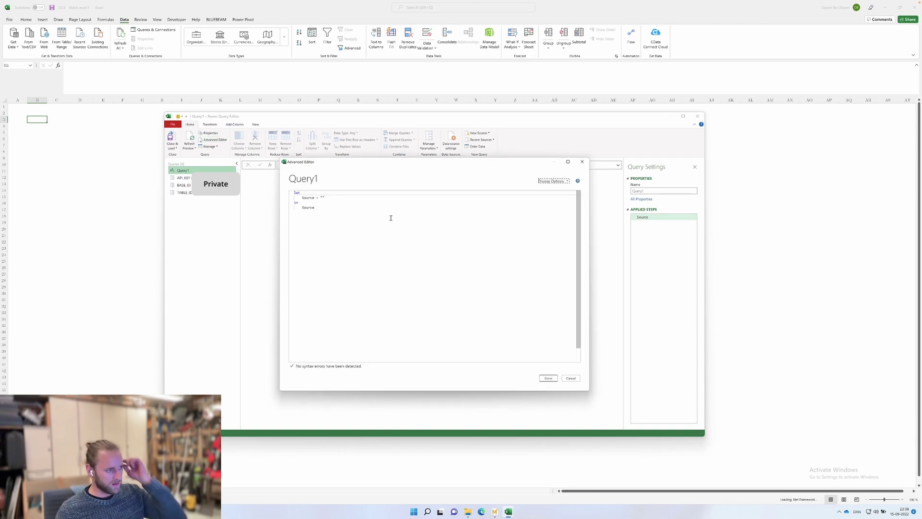
pyautogui.hotkey('ctrl', 'a')
pyautogui.press('BackSpace')
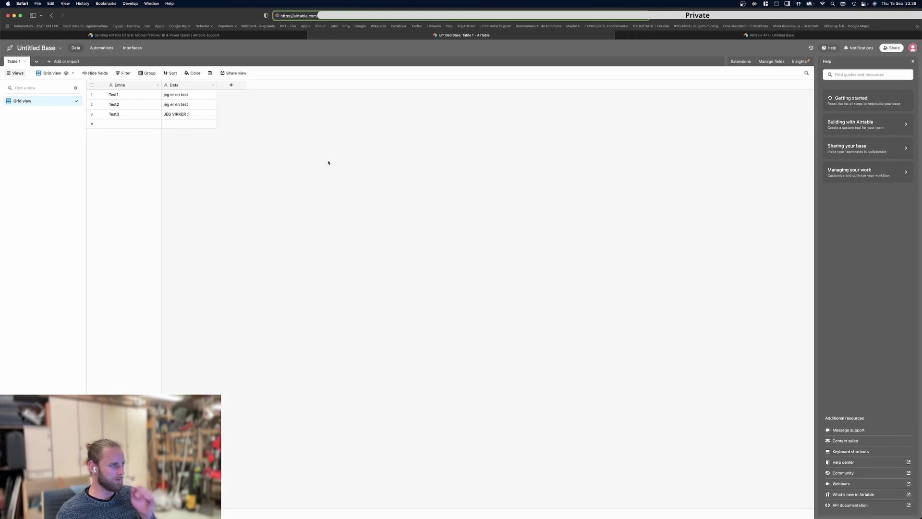
# Copy the template M query from Airtable's support article, paste it into Query1's Advanced Editor in Power Query and confirm
pyautogui.click(214, 35)
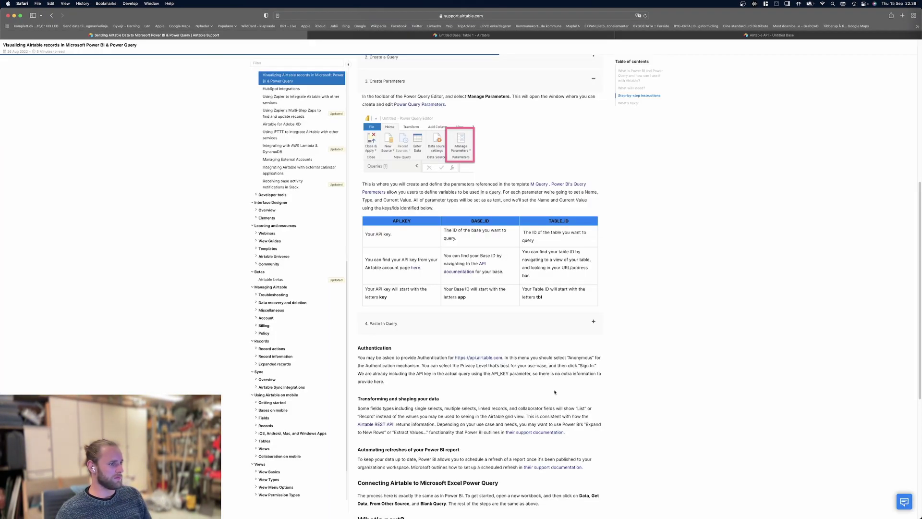
pyautogui.scroll(10, 551, 386)
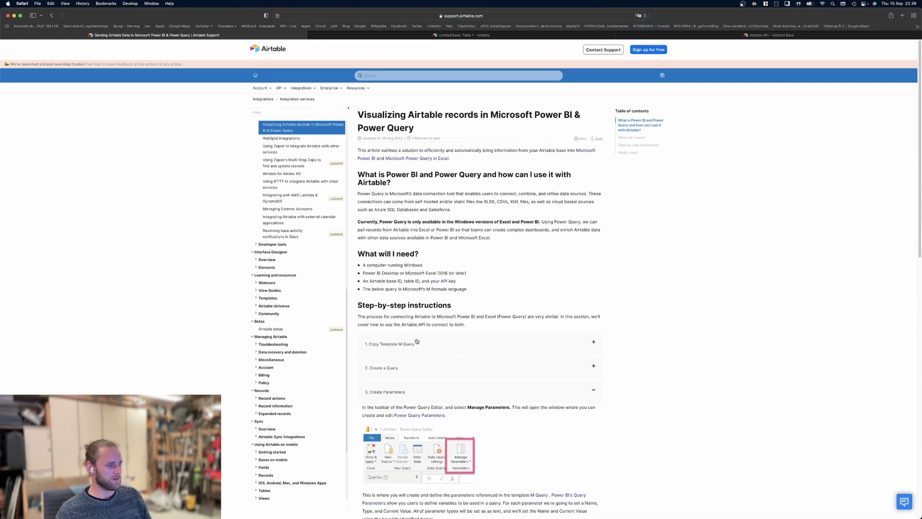
pyautogui.click(415, 345)
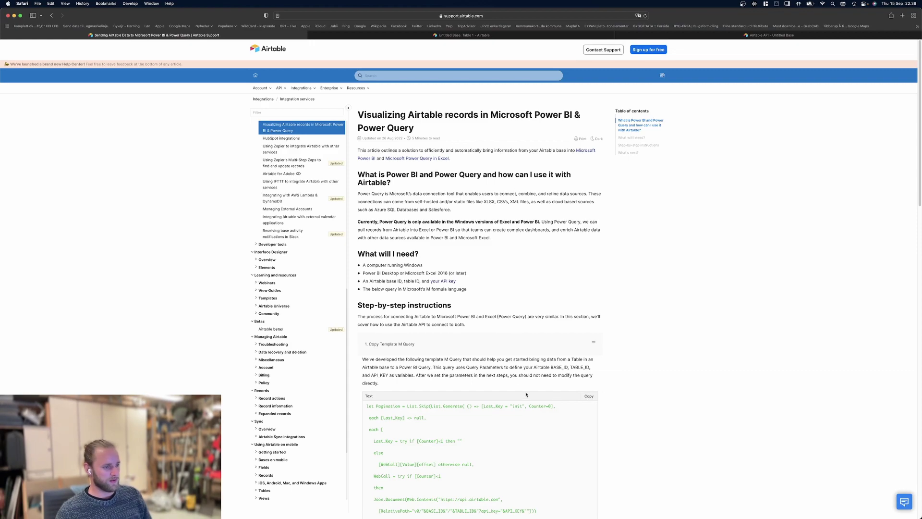
pyautogui.scroll(-6, 525, 395)
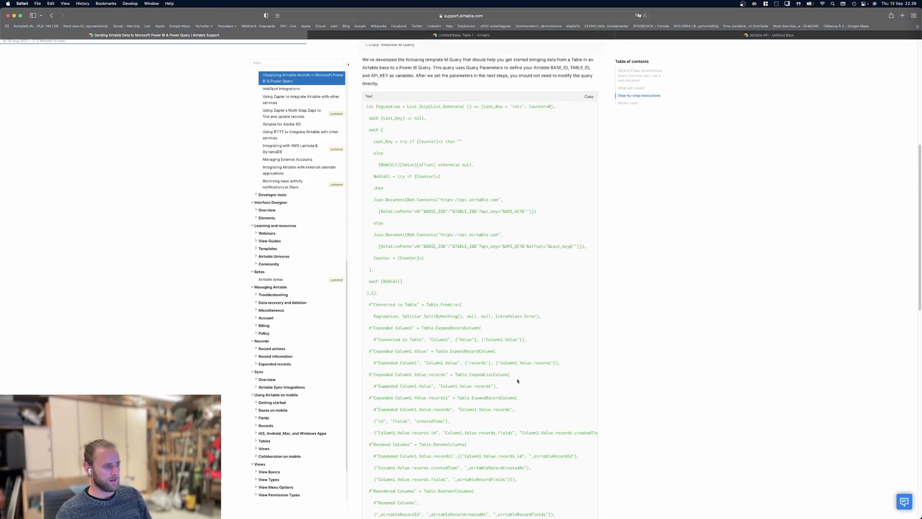
pyautogui.click(589, 96)
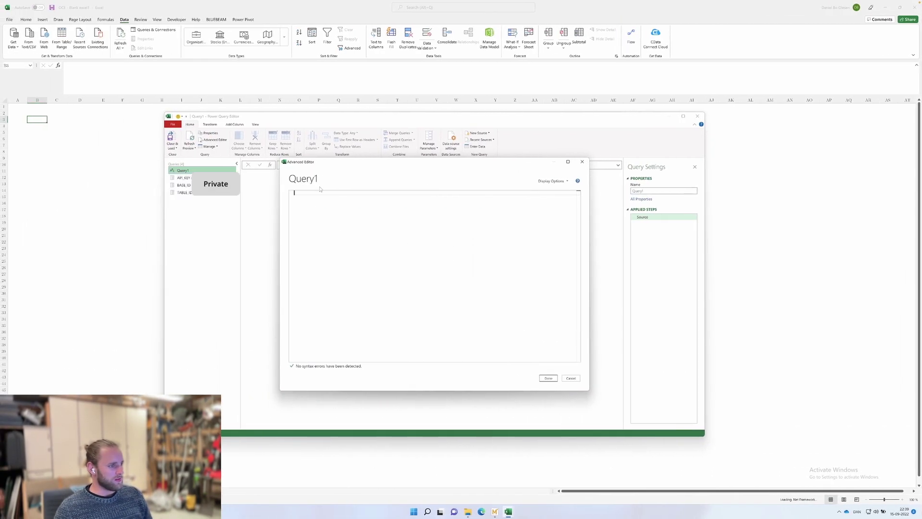
pyautogui.hotkey('ctrl', 'v')
pyautogui.click(548, 378)
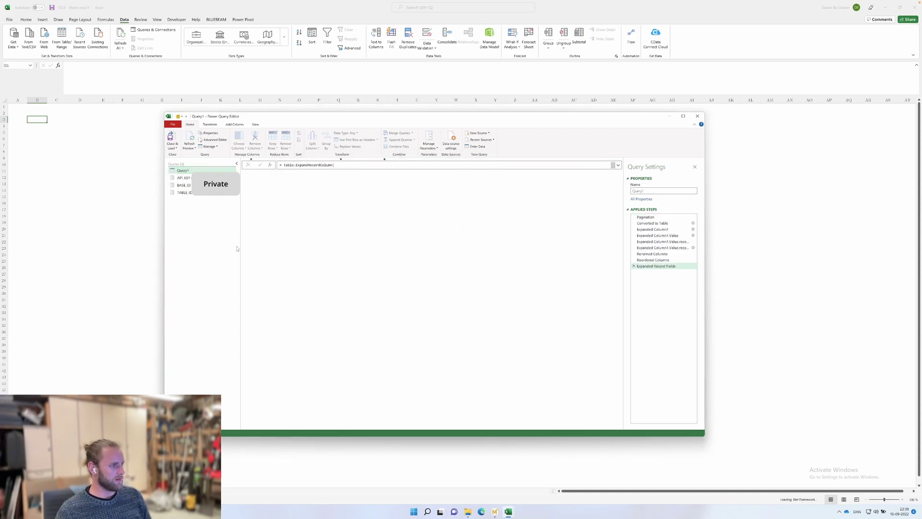
# Inspect the Data and Emne values in Query1's preview, and close and load the query into the worksheet
pyautogui.click(380, 182)
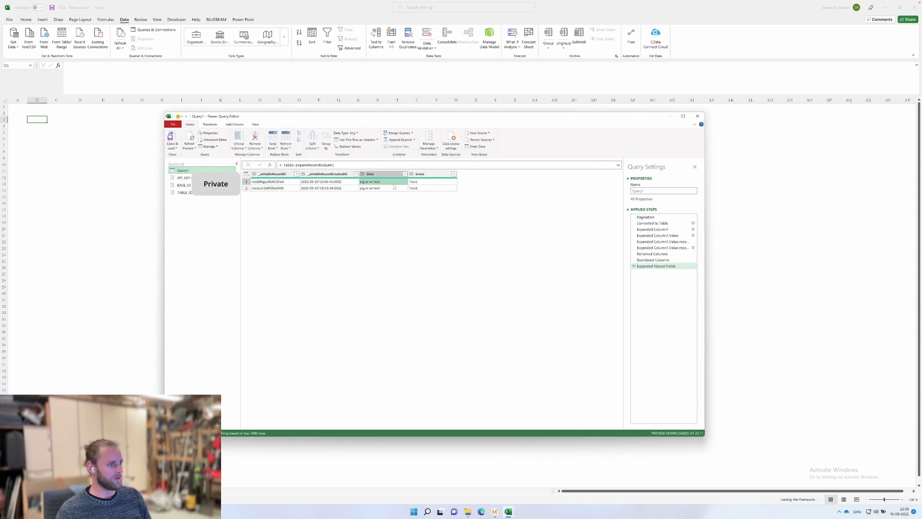
pyautogui.click(429, 190)
pyautogui.click(379, 188)
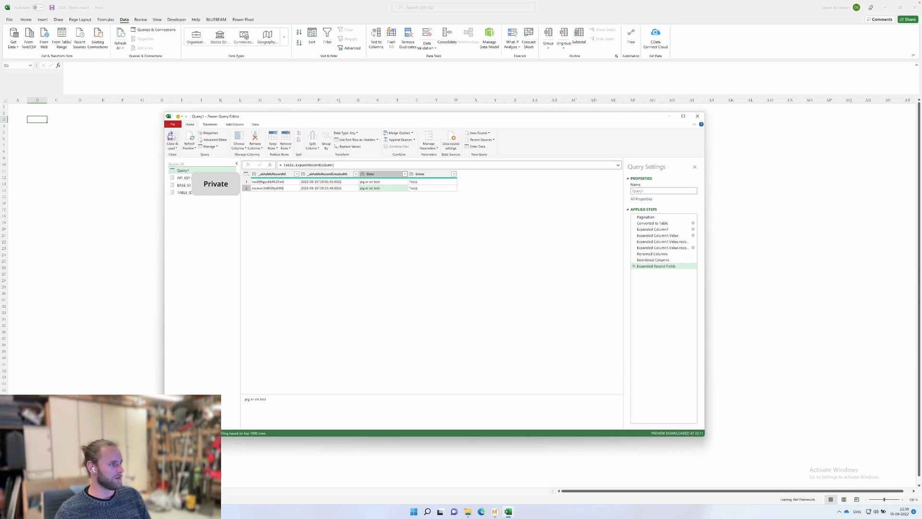
pyautogui.click(172, 138)
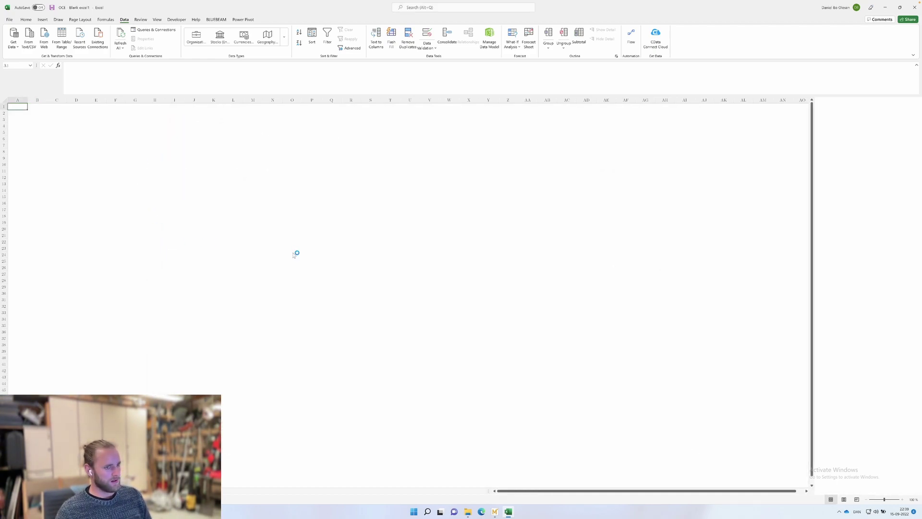
pyautogui.click(213, 210)
pyautogui.moveTo(29, 107); pyautogui.dragTo(176, 135)
pyautogui.click(216, 201)
# Reopen Query1 from its worksheet table for editing and remove the _airtableRecordId and _airtableRecordCreatedAt columns
pyautogui.click(114, 125)
pyautogui.click(294, 19)
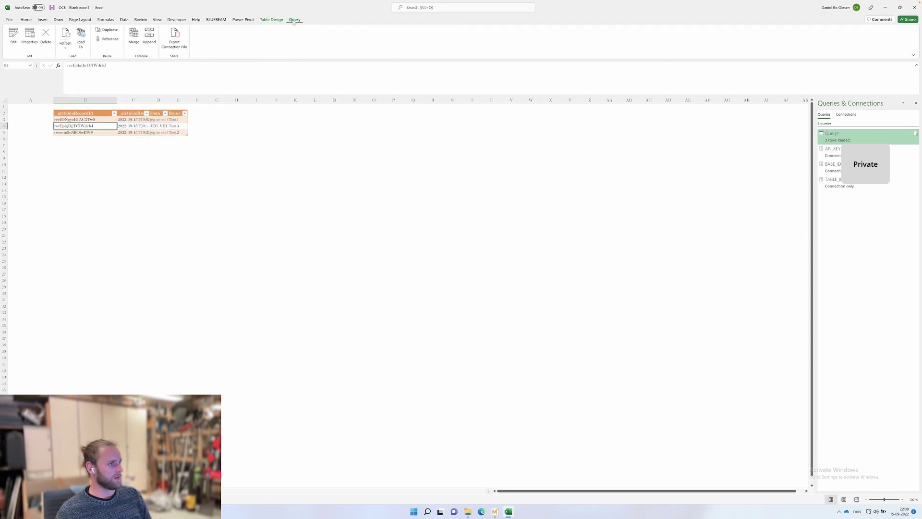
pyautogui.click(14, 37)
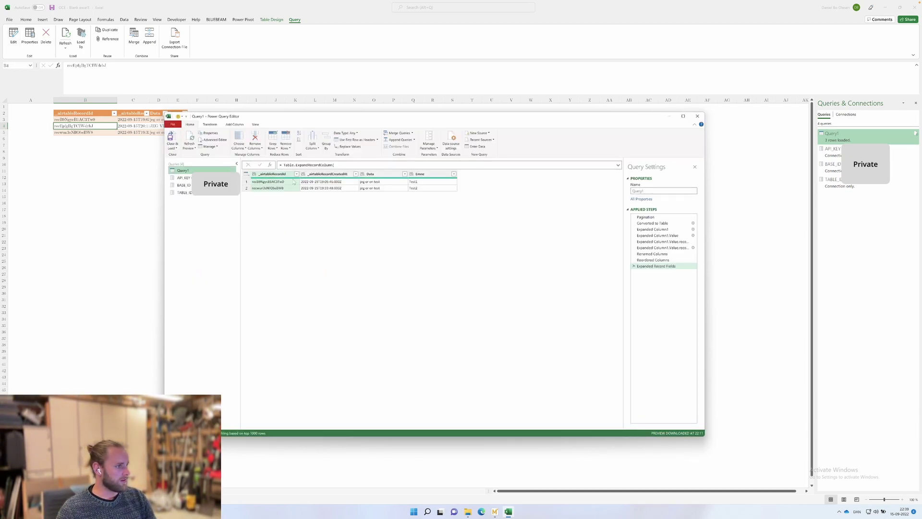
pyautogui.click(274, 175)
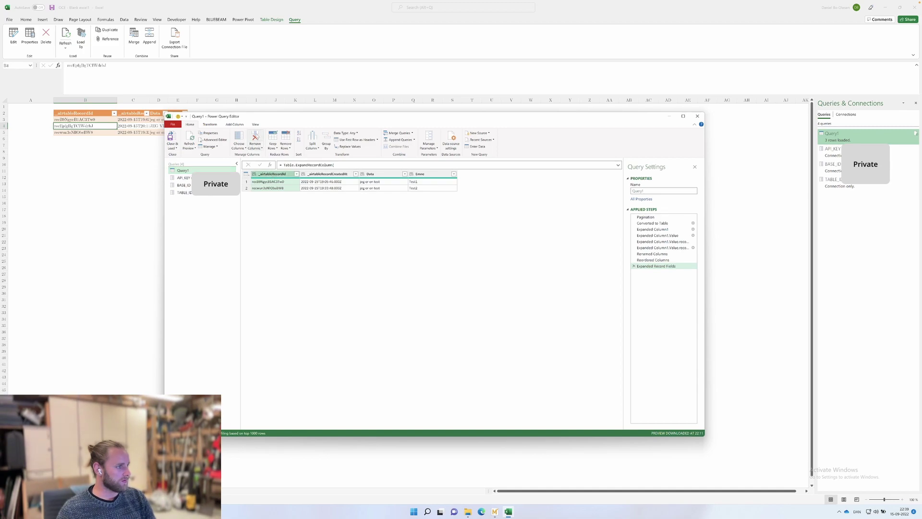
pyautogui.click(255, 137)
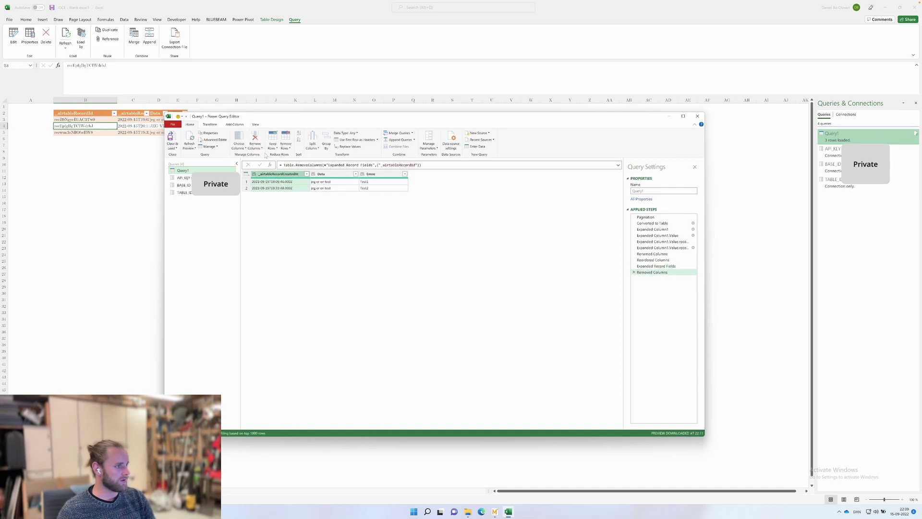
pyautogui.click(255, 136)
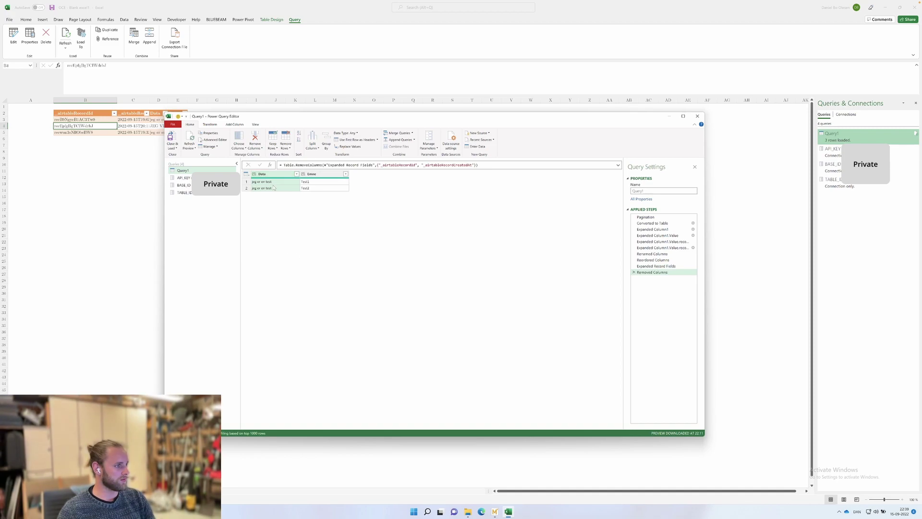
# Close and load the trimmed Query1 back into the worksheet and check the updated table
pyautogui.click(273, 181)
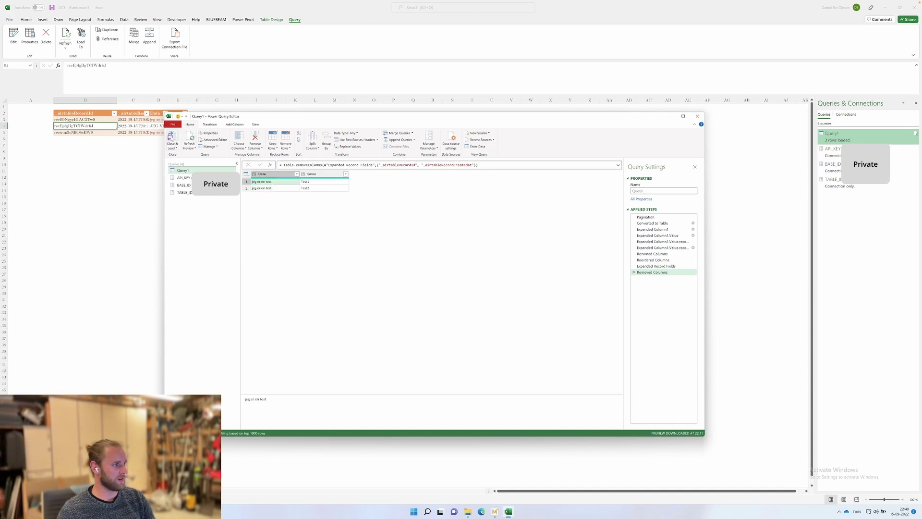
pyautogui.click(171, 138)
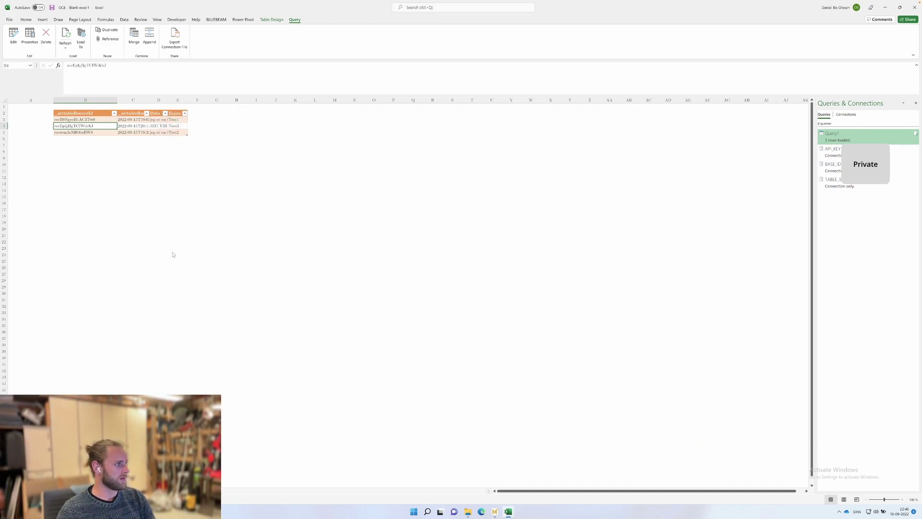
pyautogui.click(217, 261)
pyautogui.moveTo(67, 114); pyautogui.dragTo(99, 135)
pyautogui.click(102, 188)
pyautogui.click(90, 134)
pyautogui.click(83, 201)
# Switch to Untitled Base in Airtable and add a record with Emne TEST4 and Data "YES PLEASE :)"
pyautogui.hotkey('ctrl', 'Right')
pyautogui.click(533, 36)
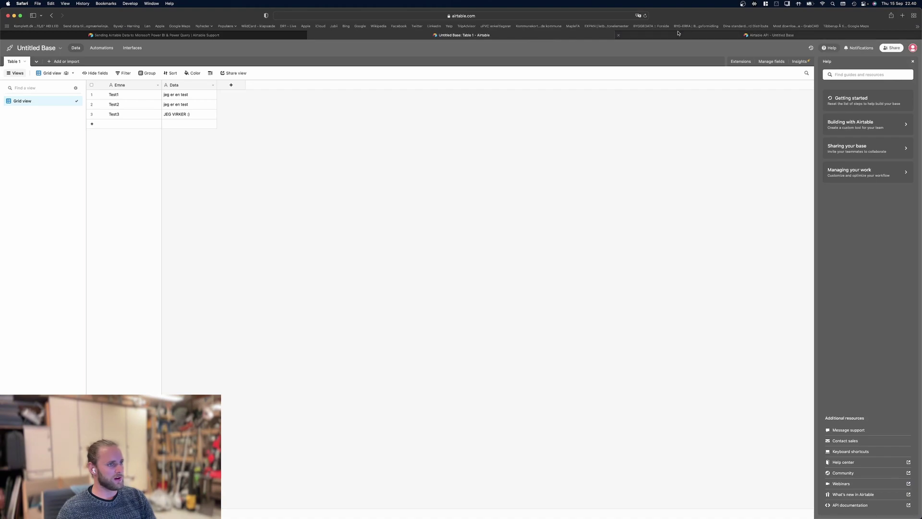
pyautogui.click(138, 124)
pyautogui.write('TEST4')
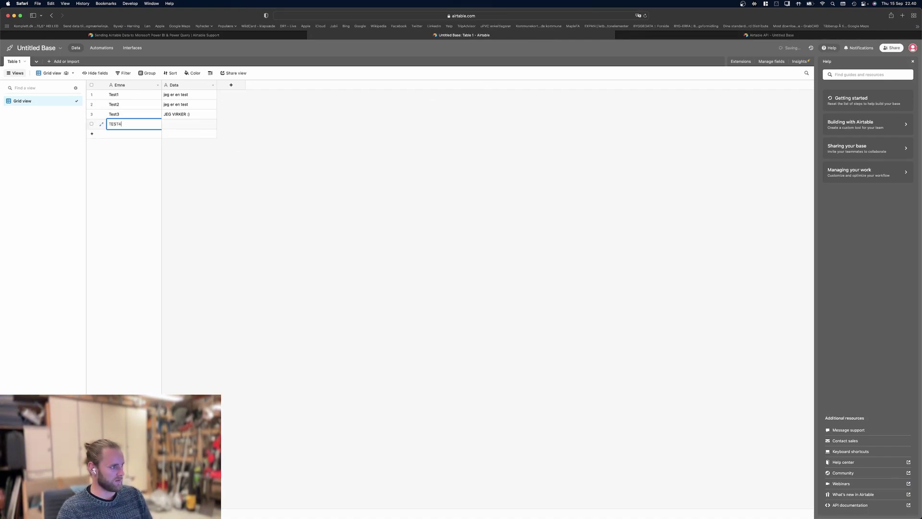
pyautogui.press('Tab')
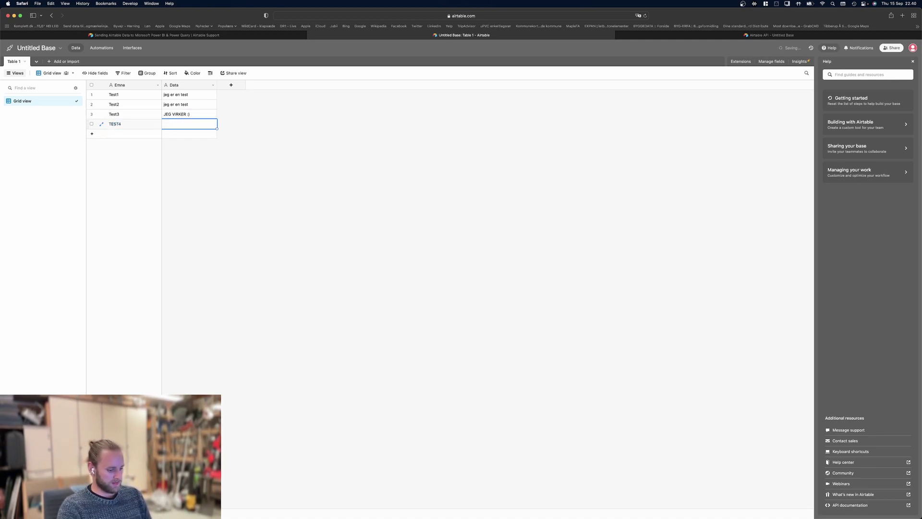
pyautogui.write('YES PLEASE :)')
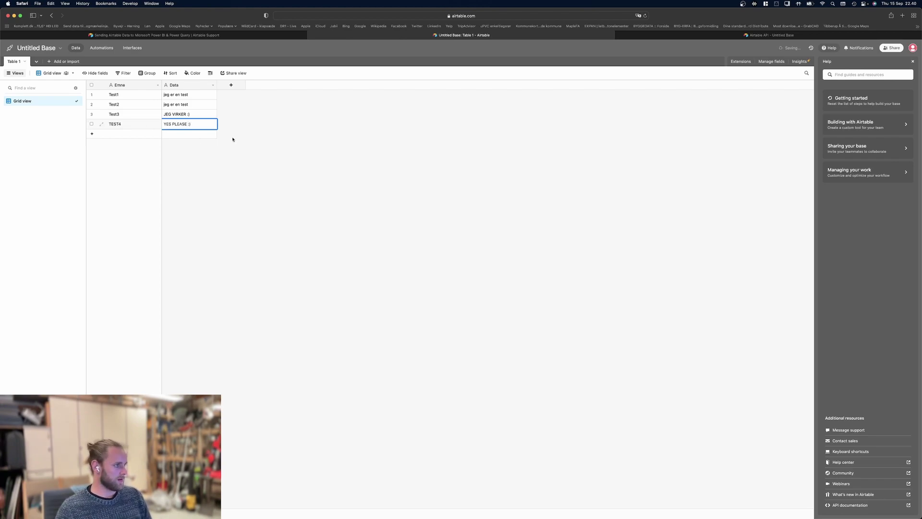
pyautogui.click(309, 135)
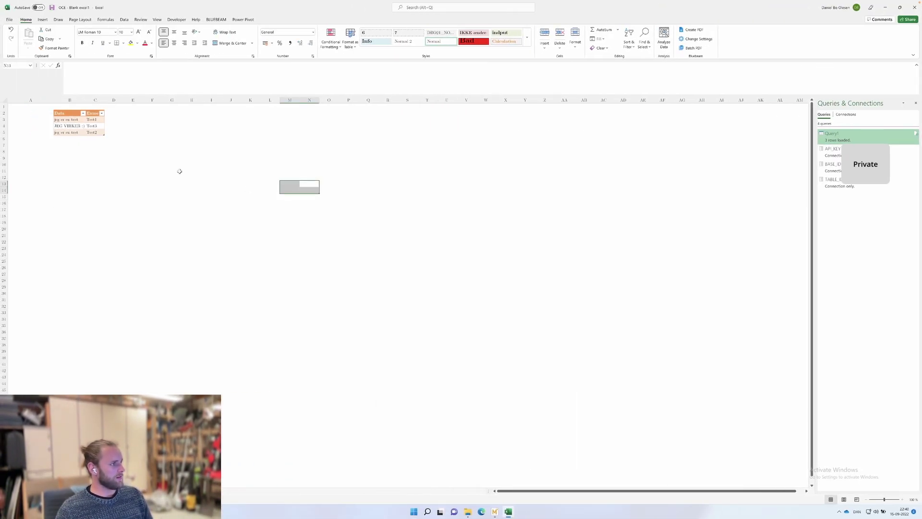
# Refresh the Query1 table in the Excel worksheet to pull in the new Airtable record, and check its rows
pyautogui.moveTo(66, 114); pyautogui.dragTo(94, 132)
pyautogui.click(89, 121)
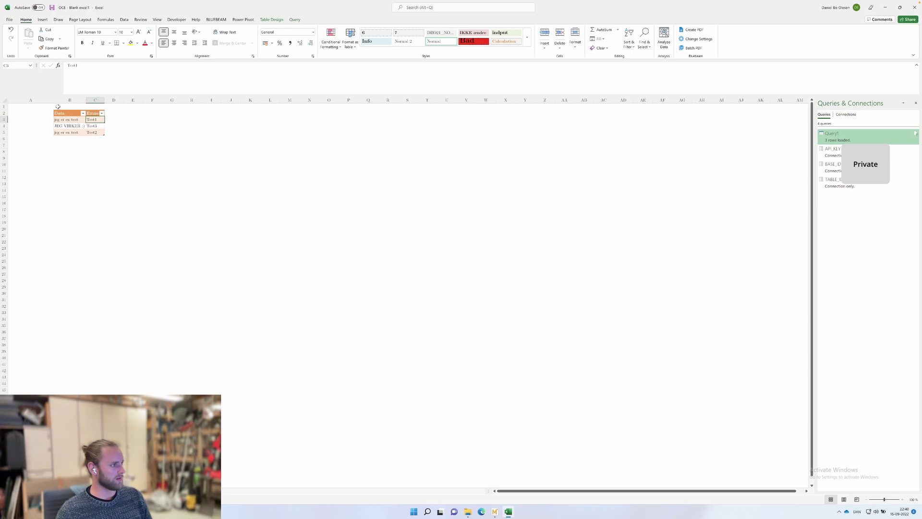
pyautogui.click(70, 114)
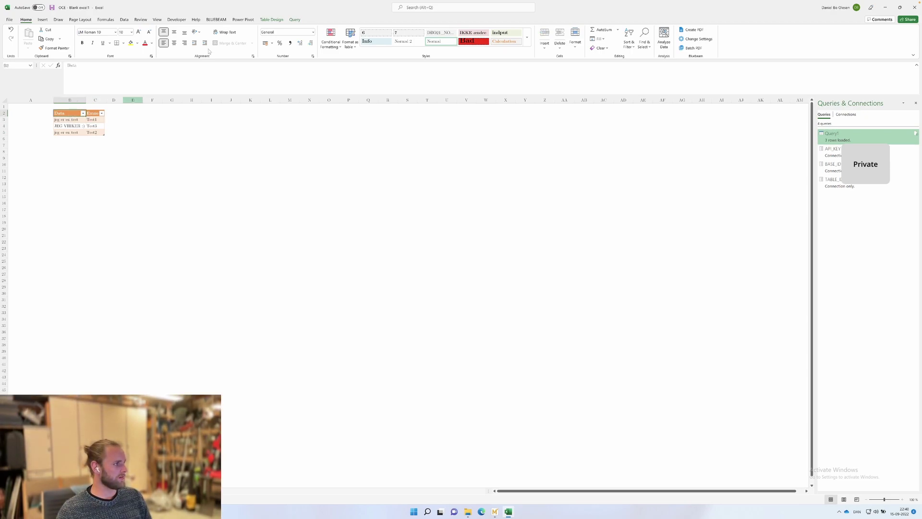
pyautogui.click(295, 19)
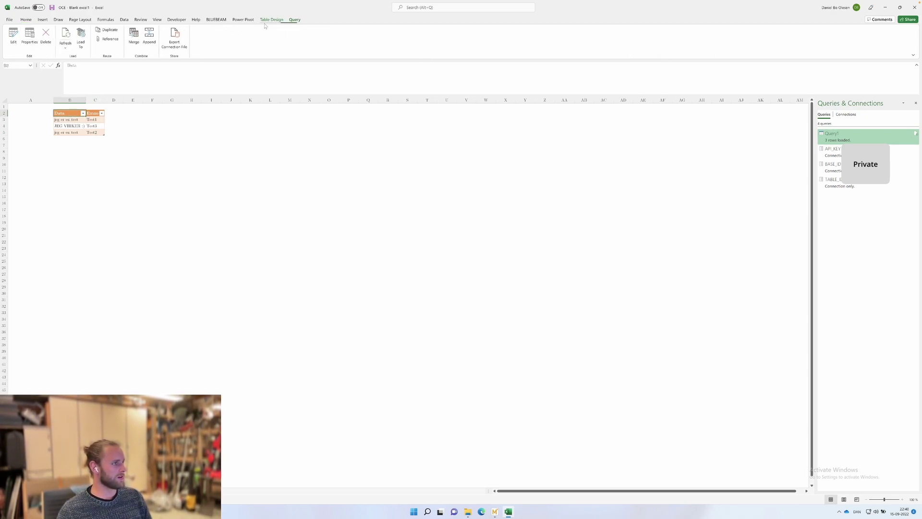
pyautogui.click(65, 36)
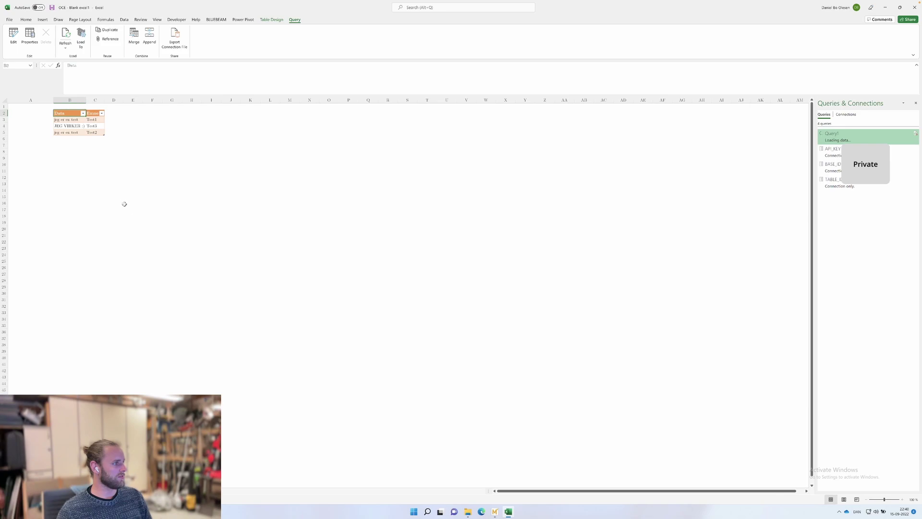
pyautogui.click(113, 171)
pyautogui.moveTo(60, 120); pyautogui.dragTo(98, 121)
pyautogui.moveTo(169, 166); pyautogui.dragTo(166, 171)
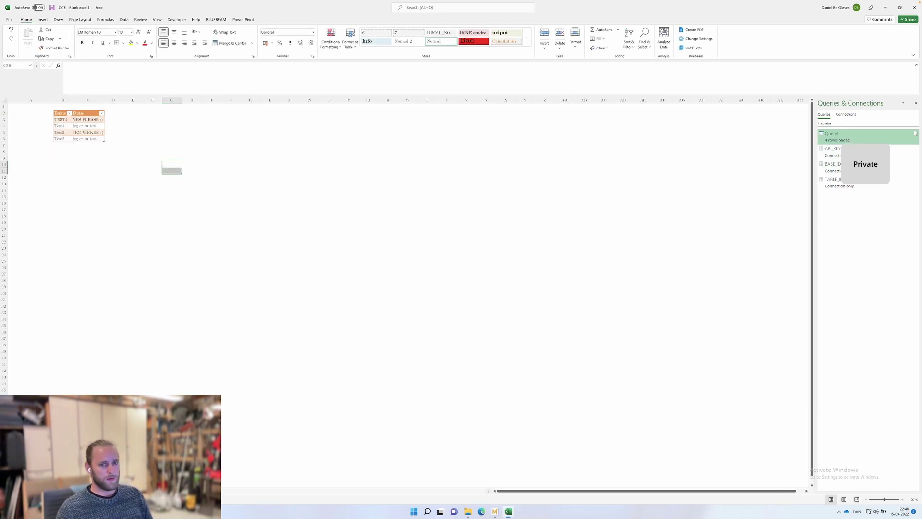
pyautogui.moveTo(858, 137)
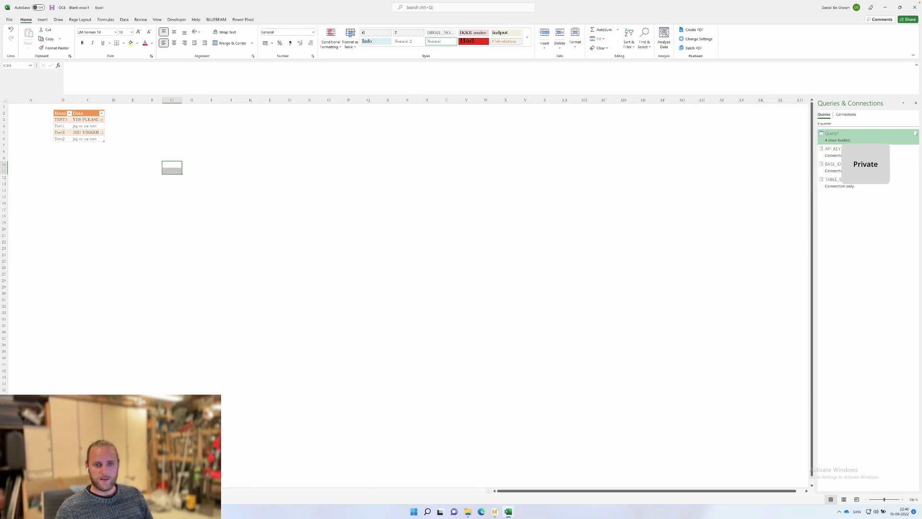